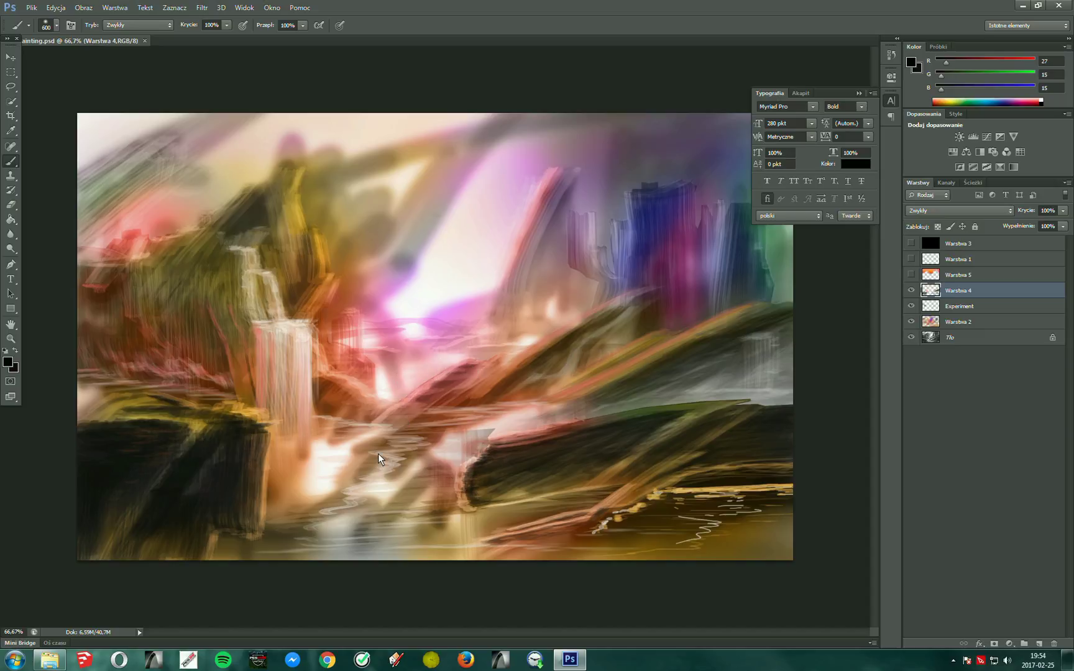
Try and undo dark dabs on the water and right-hand rocks, then shrink the brush to 300 px
{"action": "left_click", "coordinate": [419, 453]}
{"action": "key", "text": "ctrl+z"}
{"action": "left_click", "coordinate": [744, 403]}
{"action": "key", "text": "ctrl+z"}
{"action": "left_click", "coordinate": [671, 376]}
{"action": "key", "text": "ctrl+z"}
{"action": "key", "text": "bracketleft"}
Choose the 48 px tip from the brush preset picker
{"action": "right_click", "coordinate": [16, 161]}
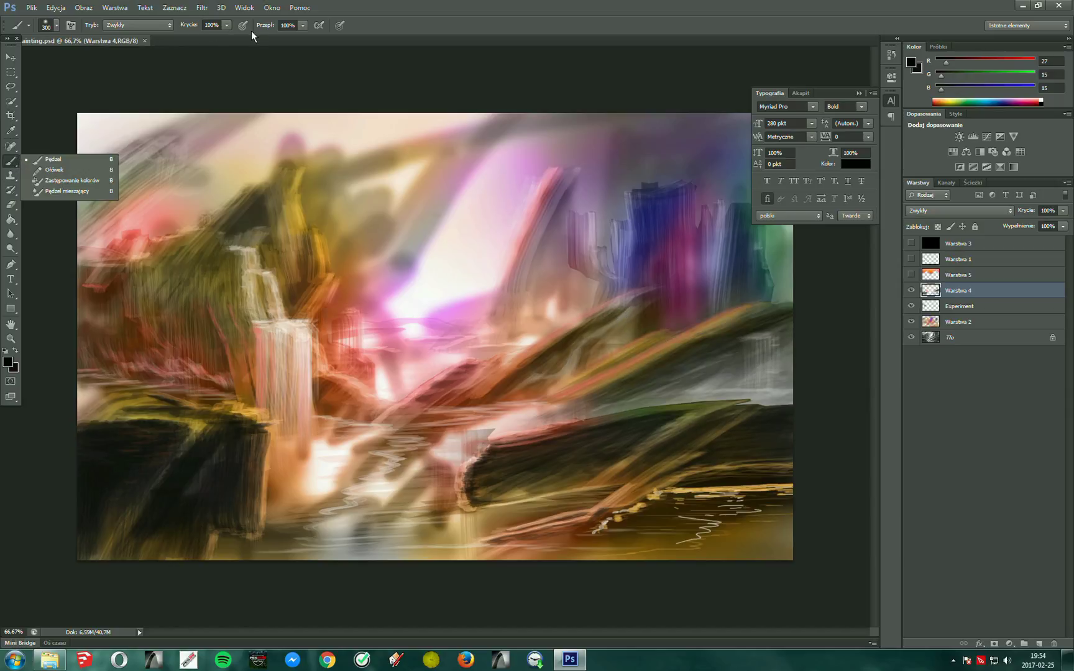
{"action": "left_click", "coordinate": [56, 24]}
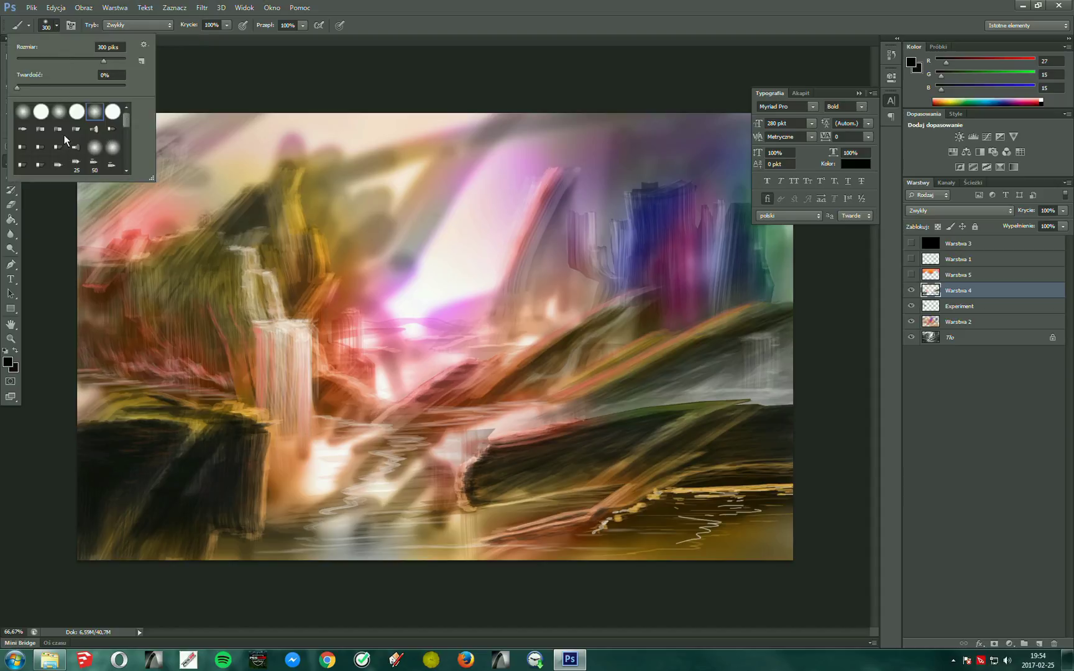
{"action": "left_click", "coordinate": [50, 26]}
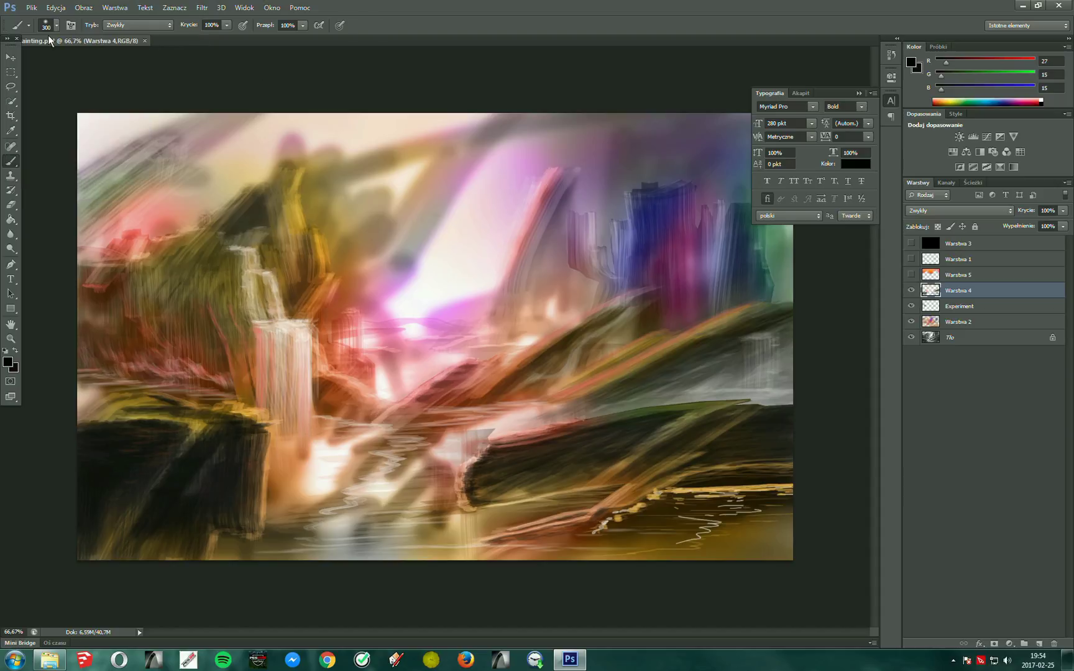
{"action": "left_click_drag", "start_coordinate": [125, 115], "coordinate": [119, 166]}
{"action": "left_click", "coordinate": [24, 162]}
{"action": "left_click", "coordinate": [305, 168]}
Try and undo black strokes on the ridge and right slope, then zoom to 100%
{"action": "left_click_drag", "start_coordinate": [371, 143], "coordinate": [408, 147]}
{"action": "key", "text": "ctrl+z"}
{"action": "left_click_drag", "start_coordinate": [427, 187], "coordinate": [497, 212]}
{"action": "key", "text": "ctrl+z"}
{"action": "key", "text": "ctrl+minus"}
{"action": "key", "text": "ctrl+plus"}
{"action": "key", "text": "ctrl+plus"}
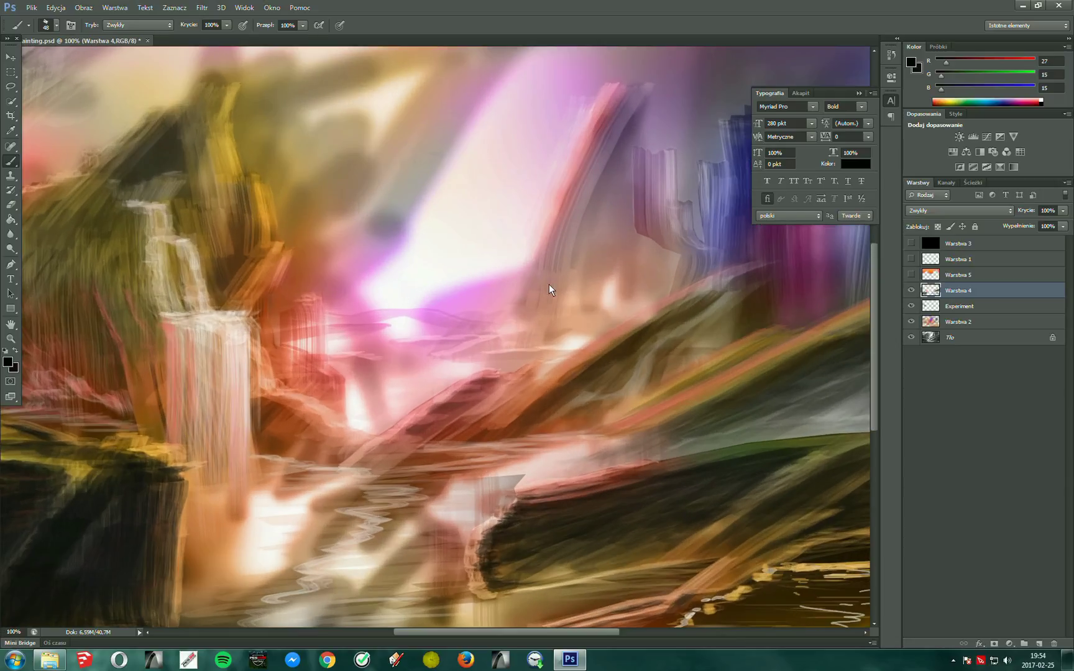
Draw trial black strokes along the central ridge, undo them all, and zoom back to 66.7%
{"action": "mouse_move", "coordinate": [517, 235]}
{"action": "left_mouse_down"}
{"action": "mouse_move", "coordinate": [431, 256]}
{"action": "mouse_move", "coordinate": [501, 251]}
{"action": "left_mouse_up"}
{"action": "key", "text": "ctrl+alt+z"}
{"action": "key", "text": "ctrl+alt+z"}
{"action": "key", "text": "ctrl+alt+z"}
{"action": "left_click_drag", "start_coordinate": [485, 439], "coordinate": [674, 314]}
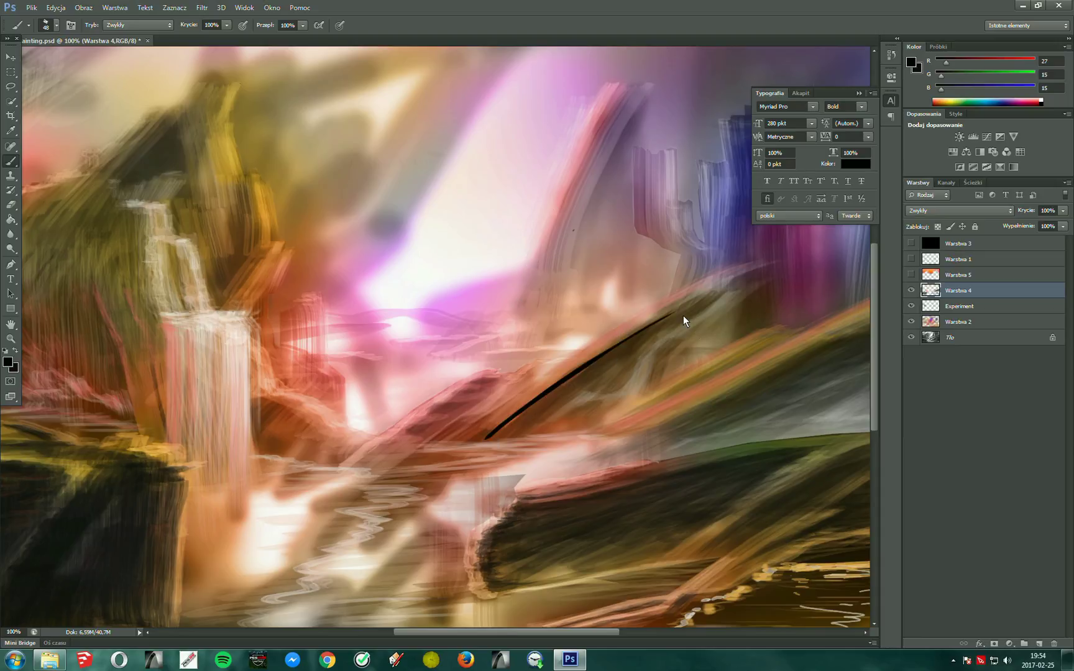
{"action": "key", "text": "ctrl+alt+z"}
{"action": "left_click_drag", "start_coordinate": [491, 428], "coordinate": [536, 389]}
{"action": "key", "text": "ctrl+alt+z"}
{"action": "key", "text": "ctrl+alt+z"}
{"action": "key", "text": "ctrl+alt+z"}
{"action": "key", "text": "ctrl+alt+z"}
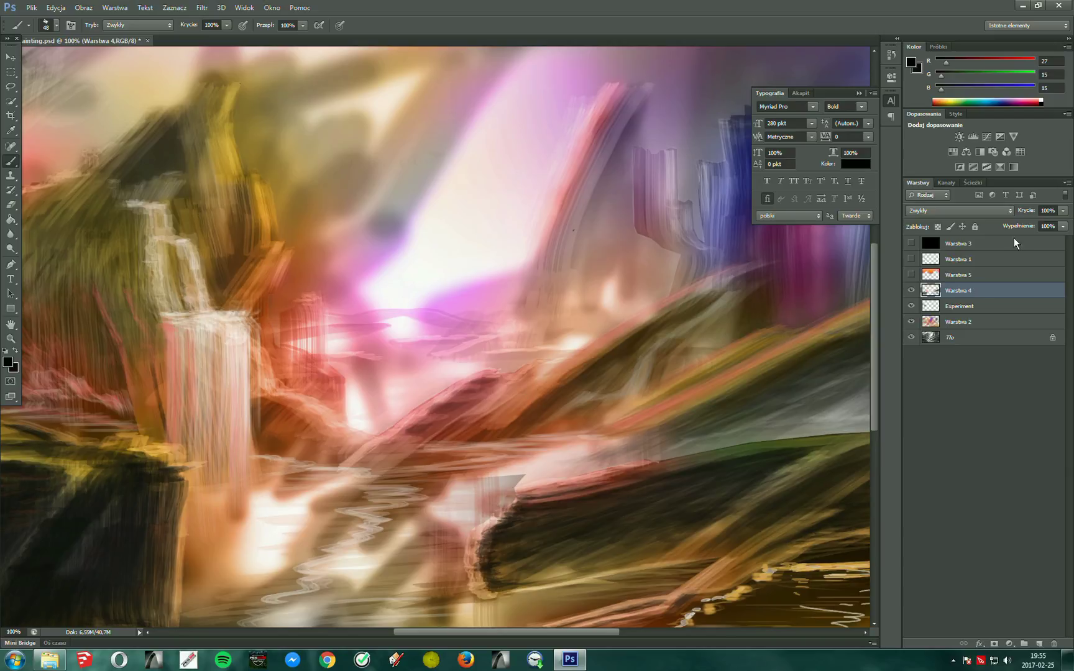
{"action": "key", "text": "ctrl+alt+z"}
{"action": "key", "text": "ctrl+alt+z"}
{"action": "key", "text": "ctrl+minus"}
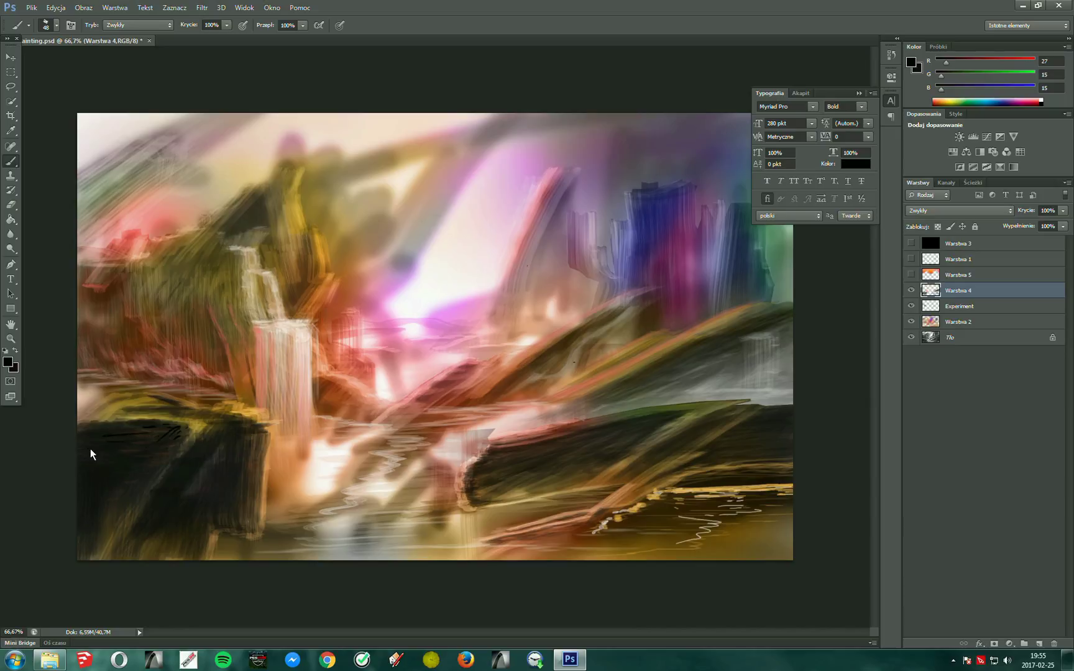
Hatch thin dark strokes into the lower-left cliff, lowering brush opacity to 80%
{"action": "mouse_move", "coordinate": [140, 450]}
{"action": "left_mouse_down"}
{"action": "mouse_move", "coordinate": [88, 443]}
{"action": "mouse_move", "coordinate": [104, 437]}
{"action": "left_mouse_up"}
{"action": "left_click_drag", "start_coordinate": [81, 493], "coordinate": [80, 470]}
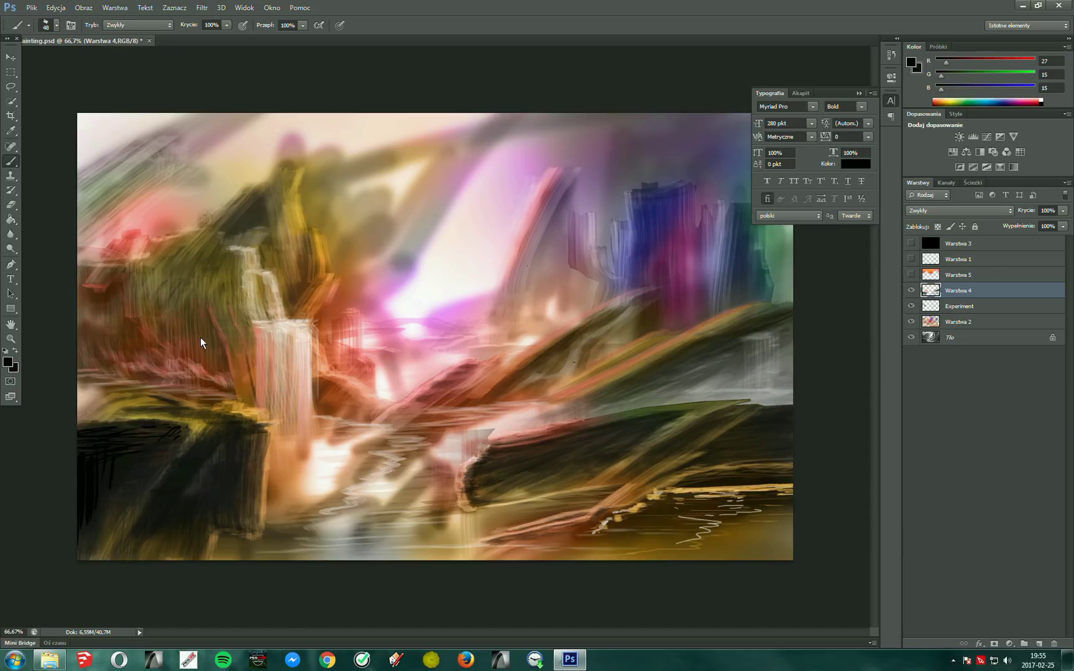
{"action": "key", "text": "8"}
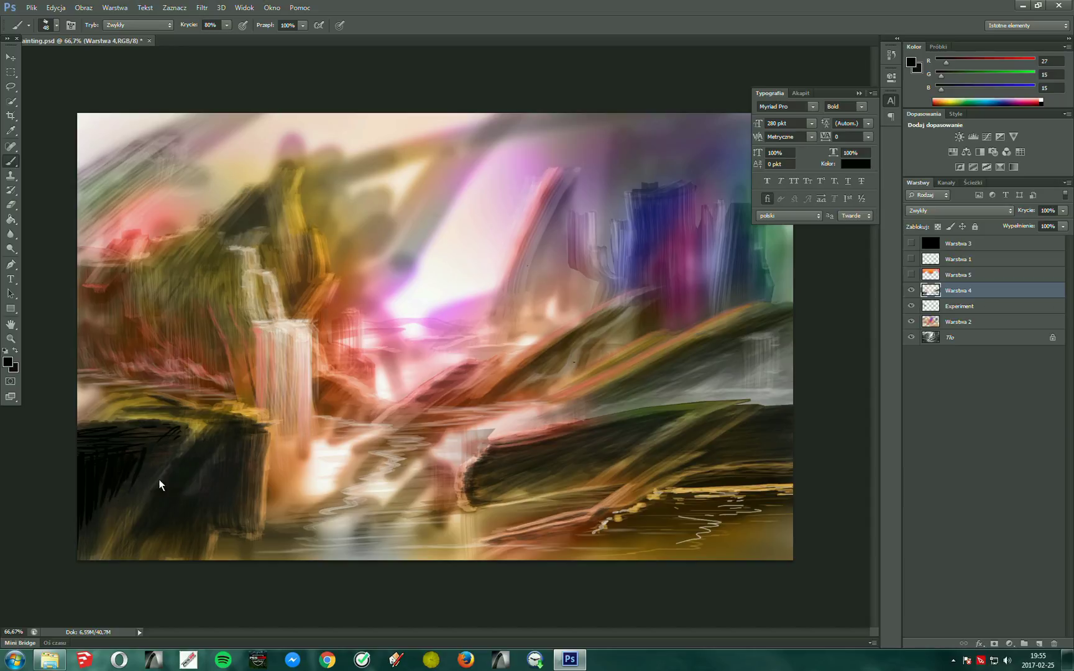
{"action": "left_click_drag", "start_coordinate": [172, 494], "coordinate": [157, 512]}
{"action": "left_click_drag", "start_coordinate": [159, 532], "coordinate": [166, 512]}
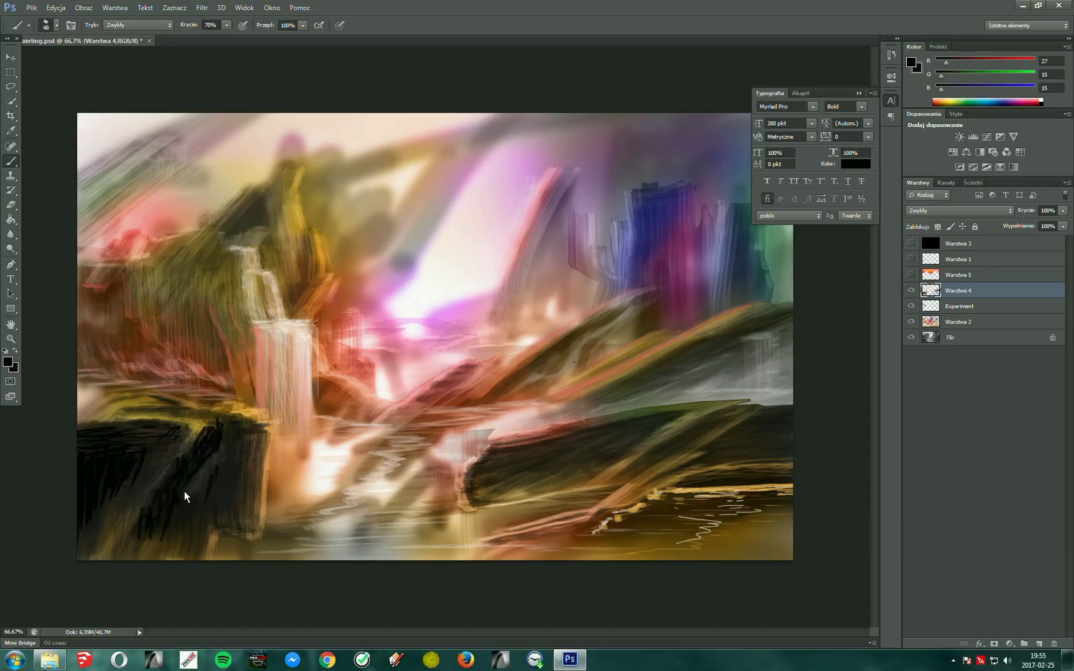
{"action": "mouse_move", "coordinate": [252, 450]}
{"action": "left_mouse_down"}
{"action": "mouse_move", "coordinate": [251, 494]}
{"action": "mouse_move", "coordinate": [246, 415]}
{"action": "mouse_move", "coordinate": [227, 518]}
{"action": "left_mouse_up"}
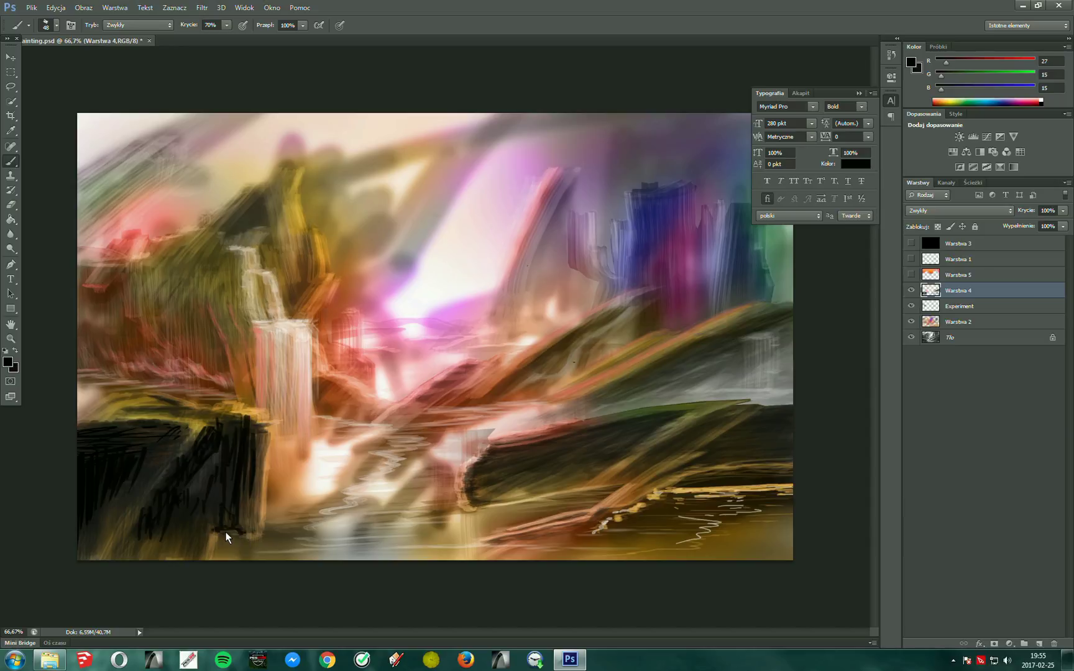
Sample a warm orange and a near-white from the painting as working colours
{"action": "left_click", "coordinate": [265, 492], "text": "alt"}
{"action": "left_click_drag", "start_coordinate": [265, 492], "coordinate": [265, 423]}
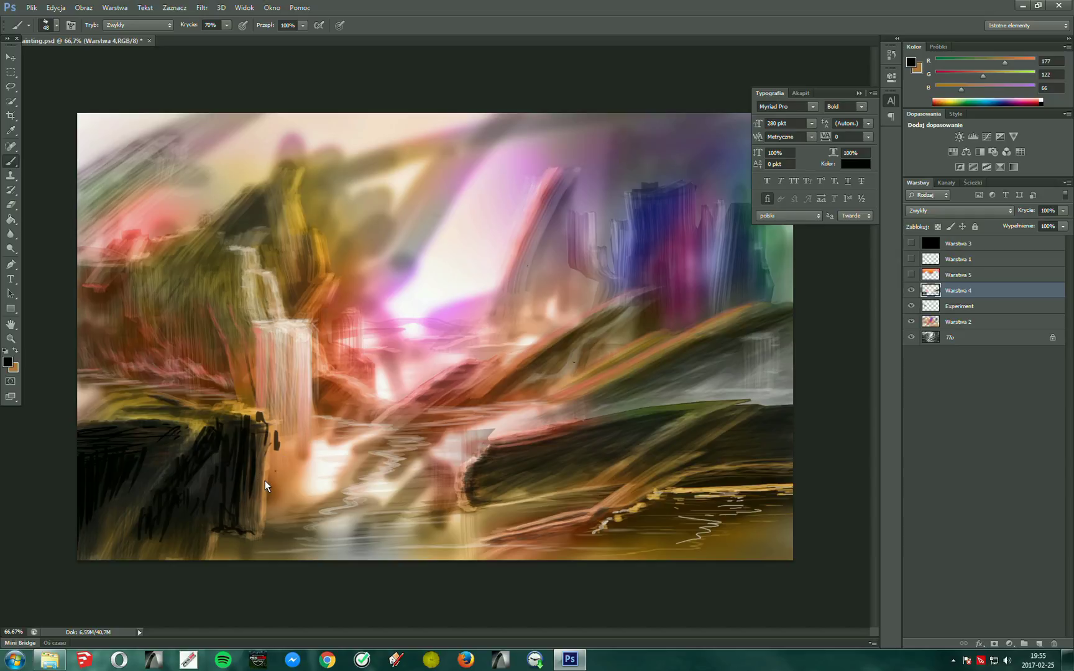
{"action": "key", "text": "alt"}
{"action": "left_click", "coordinate": [15, 350]}
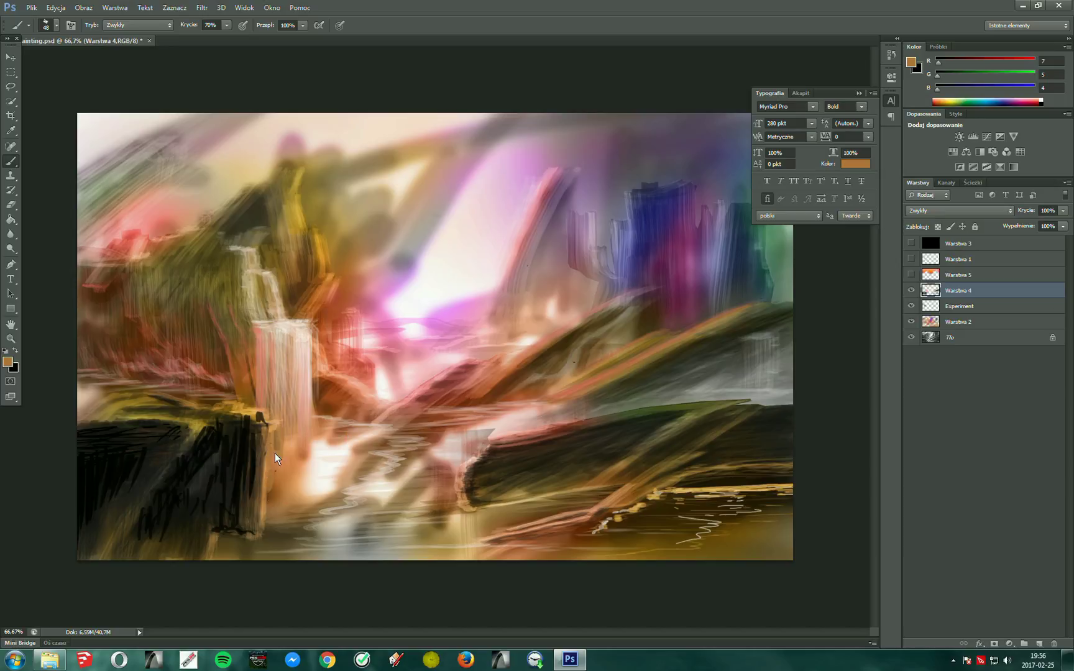
{"action": "left_click", "coordinate": [344, 467], "text": "alt"}
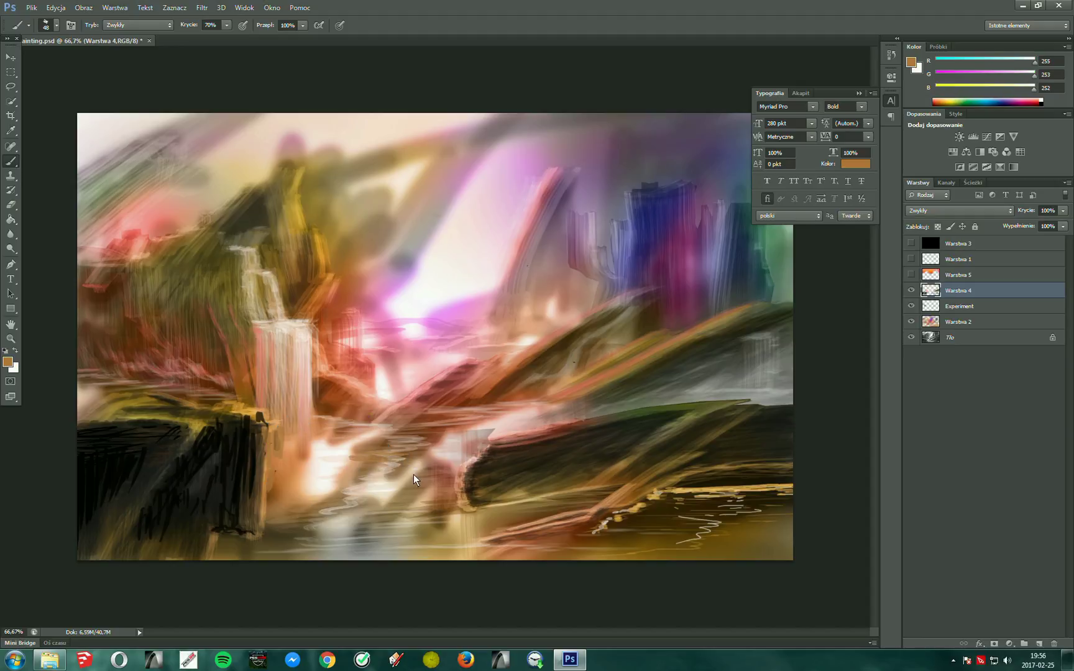
{"action": "left_click", "coordinate": [16, 351]}
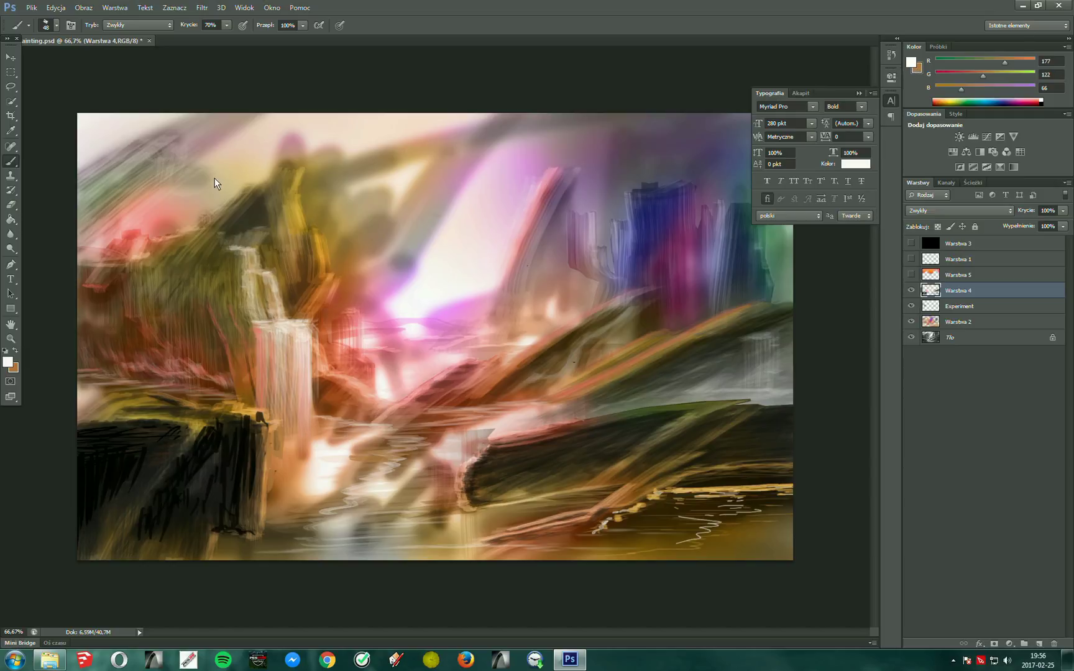
Switch to the Color Replacement Tool and pick a light pink foreground colour
{"action": "right_click", "coordinate": [13, 162]}
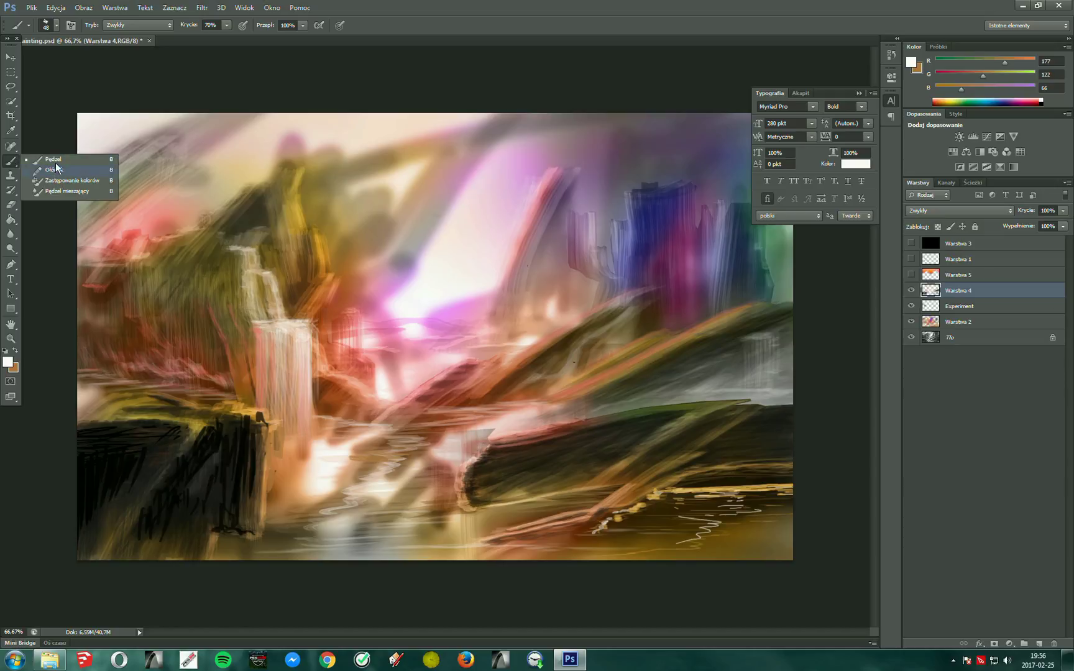
{"action": "left_click", "coordinate": [58, 182]}
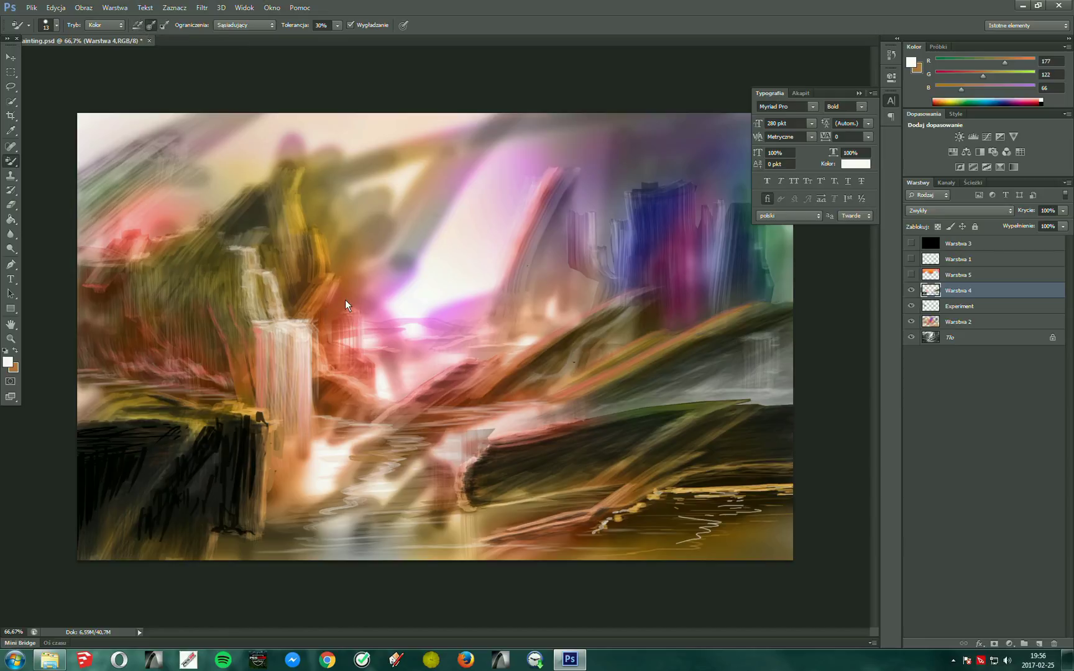
{"action": "left_click", "coordinate": [391, 323], "text": "alt"}
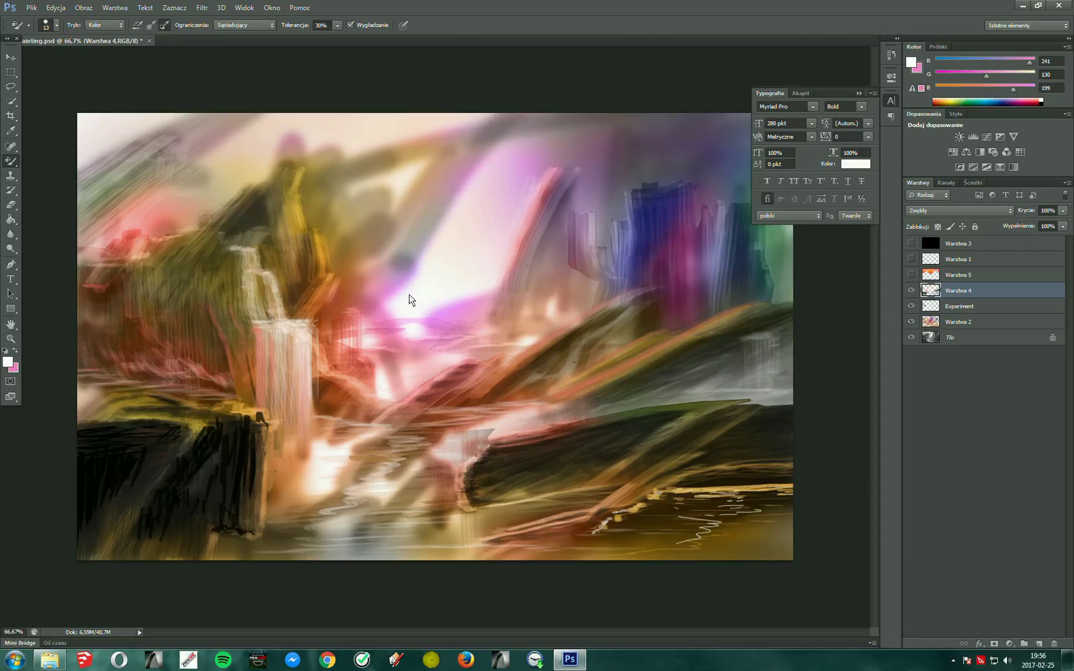
{"action": "left_click", "coordinate": [417, 311], "text": "alt"}
{"action": "left_click", "coordinate": [464, 310], "text": "alt"}
Set the tool's sampling to Continuous and keep its mode on Kolor (Color)
{"action": "left_click", "coordinate": [137, 26]}
{"action": "left_click", "coordinate": [103, 25]}
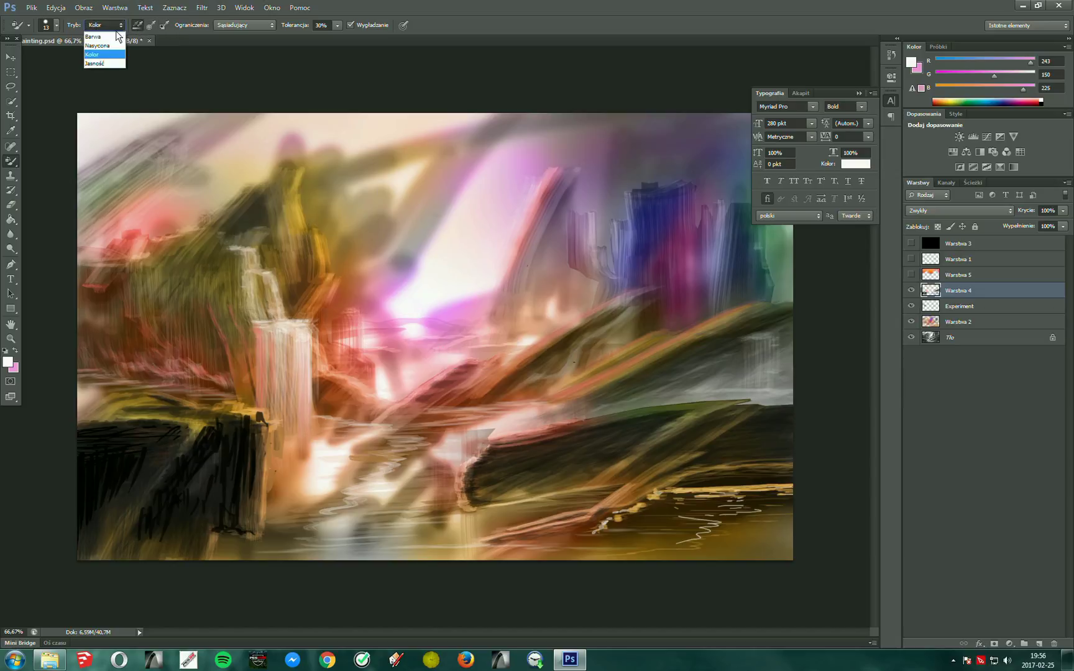
{"action": "left_click", "coordinate": [108, 26]}
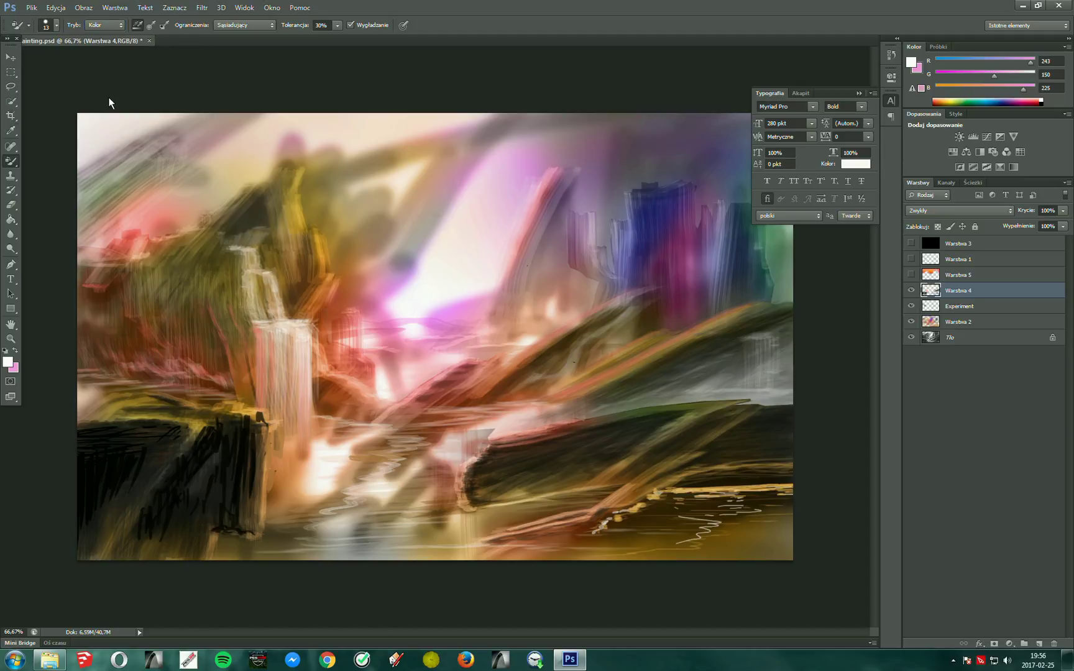
{"action": "right_click", "coordinate": [11, 161]}
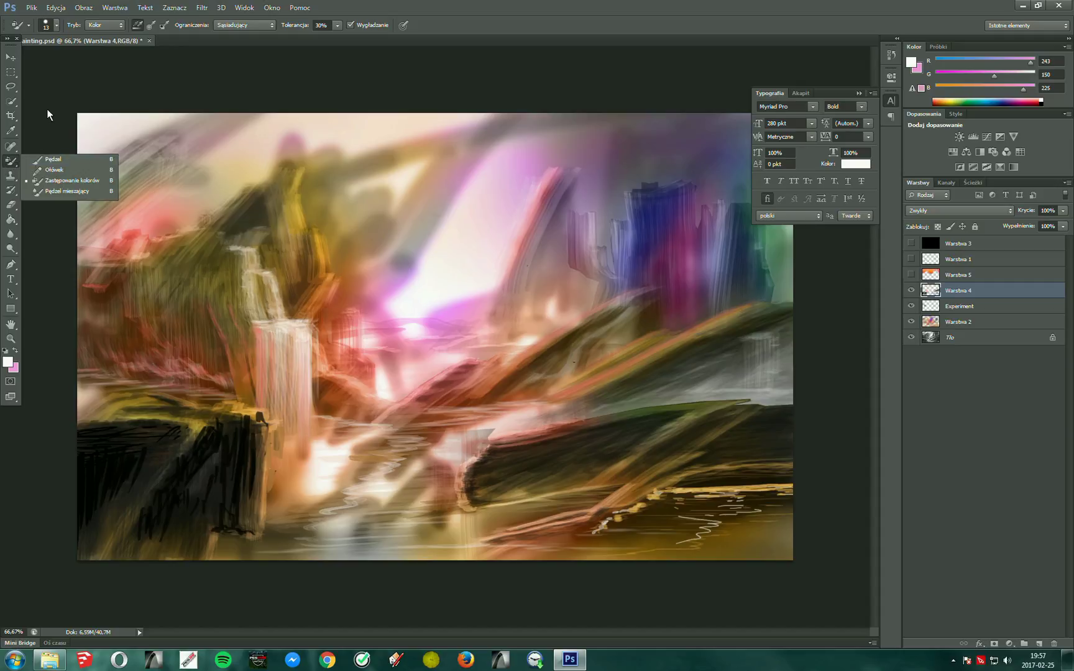
Select the Eyedropper tool and swap the foreground/background colours back and forth
{"action": "left_click", "coordinate": [10, 130]}
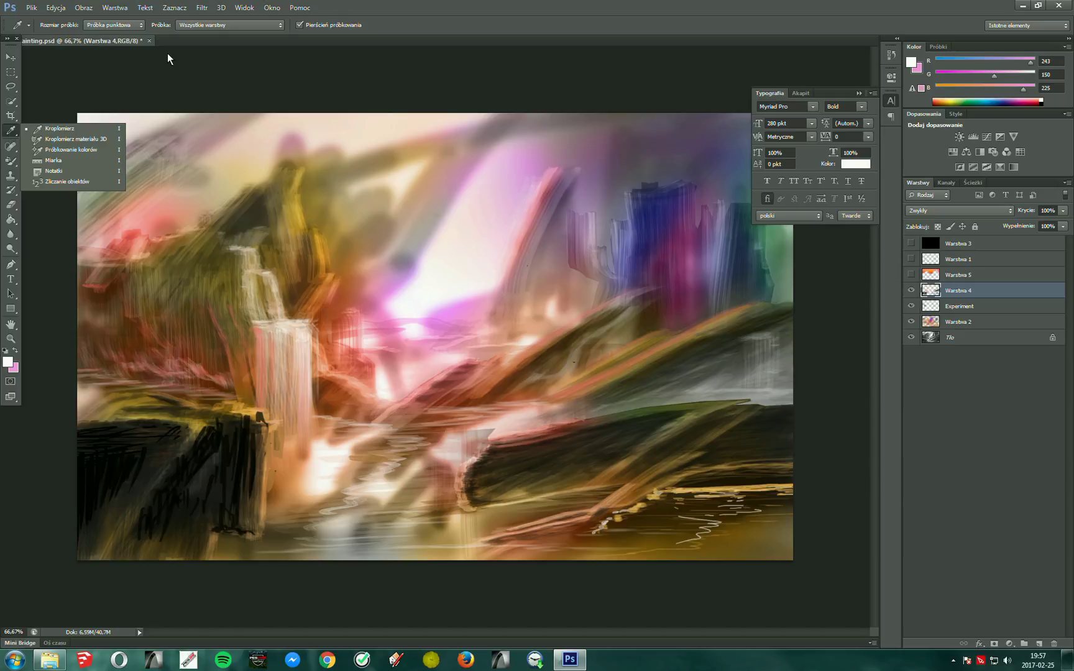
{"action": "left_click", "coordinate": [64, 151]}
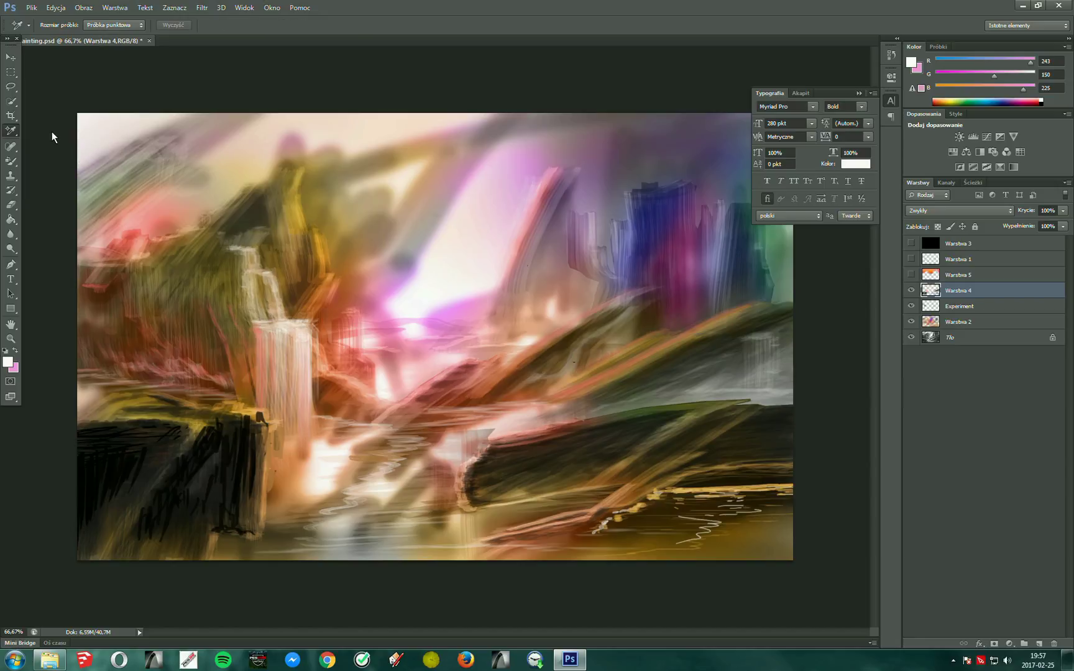
{"action": "left_click_drag", "start_coordinate": [13, 138], "coordinate": [47, 132]}
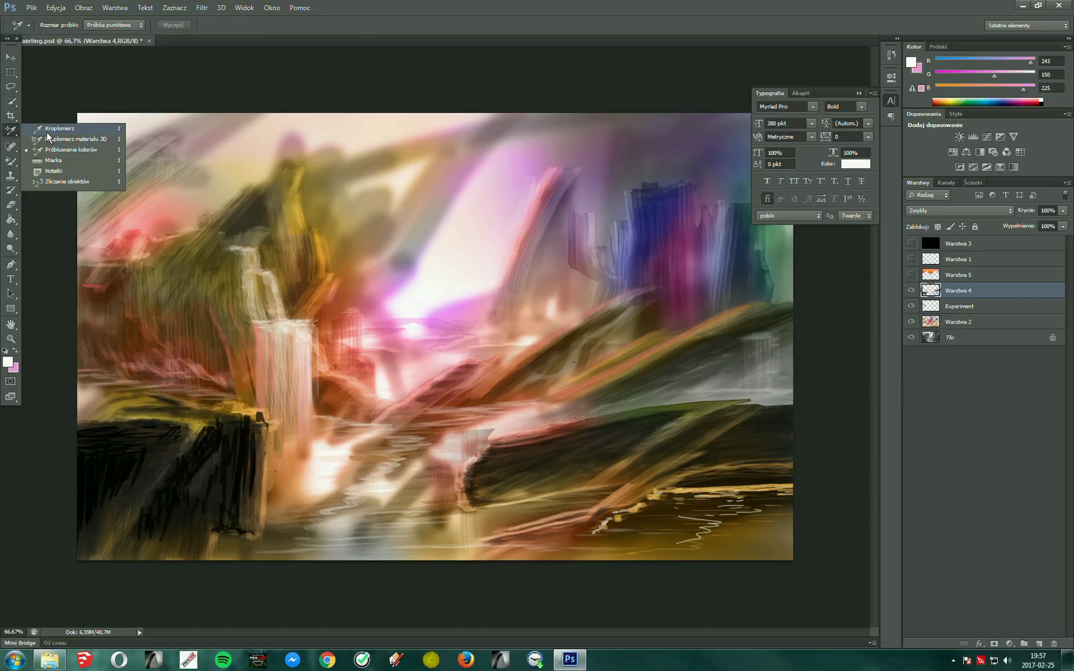
{"action": "left_click", "coordinate": [17, 352]}
{"action": "left_click", "coordinate": [17, 353]}
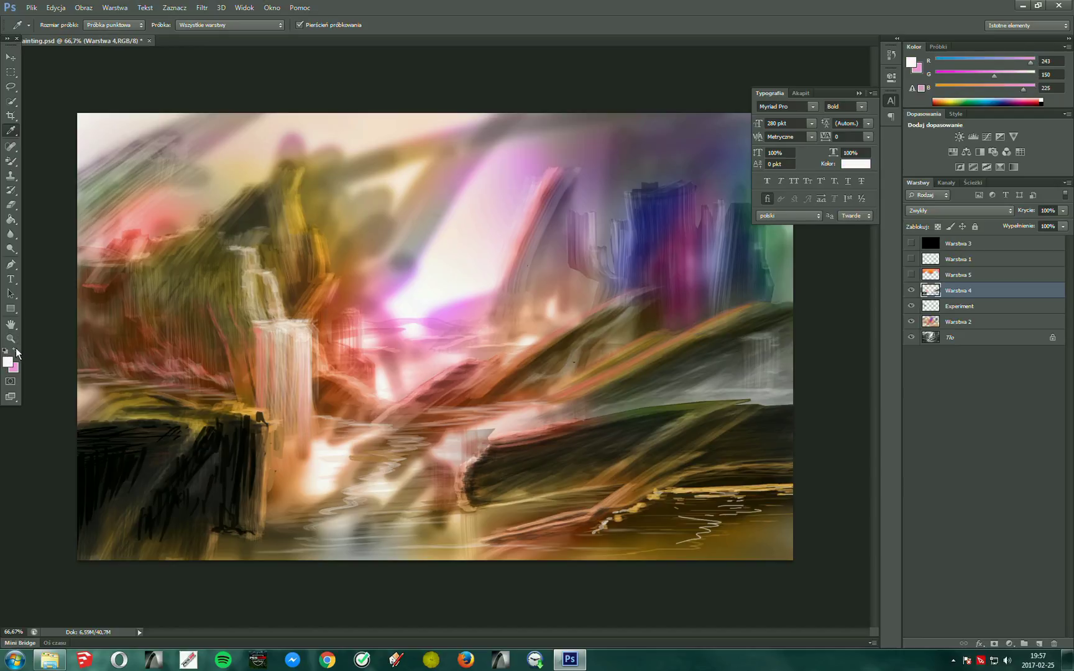
{"action": "left_click", "coordinate": [17, 353]}
{"action": "left_click", "coordinate": [16, 354]}
Sample a dark brown (60, 43, 23) from the painting with the Eyedropper
{"action": "left_click", "coordinate": [79, 9]}
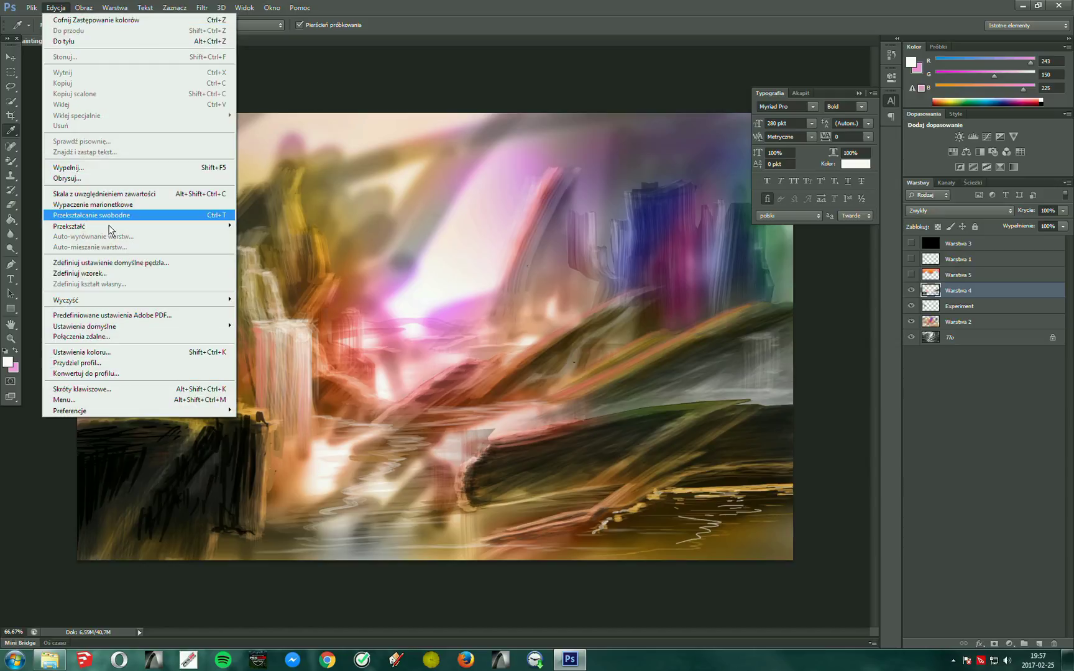
{"action": "left_click", "coordinate": [403, 200]}
{"action": "mouse_move", "coordinate": [428, 207]}
{"action": "left_mouse_down"}
{"action": "mouse_move", "coordinate": [462, 176]}
{"action": "mouse_move", "coordinate": [463, 239]}
{"action": "mouse_move", "coordinate": [444, 283]}
{"action": "mouse_move", "coordinate": [472, 248]}
{"action": "mouse_move", "coordinate": [440, 295]}
{"action": "mouse_move", "coordinate": [397, 311]}
{"action": "mouse_move", "coordinate": [335, 427]}
{"action": "mouse_move", "coordinate": [355, 360]}
{"action": "left_mouse_up"}
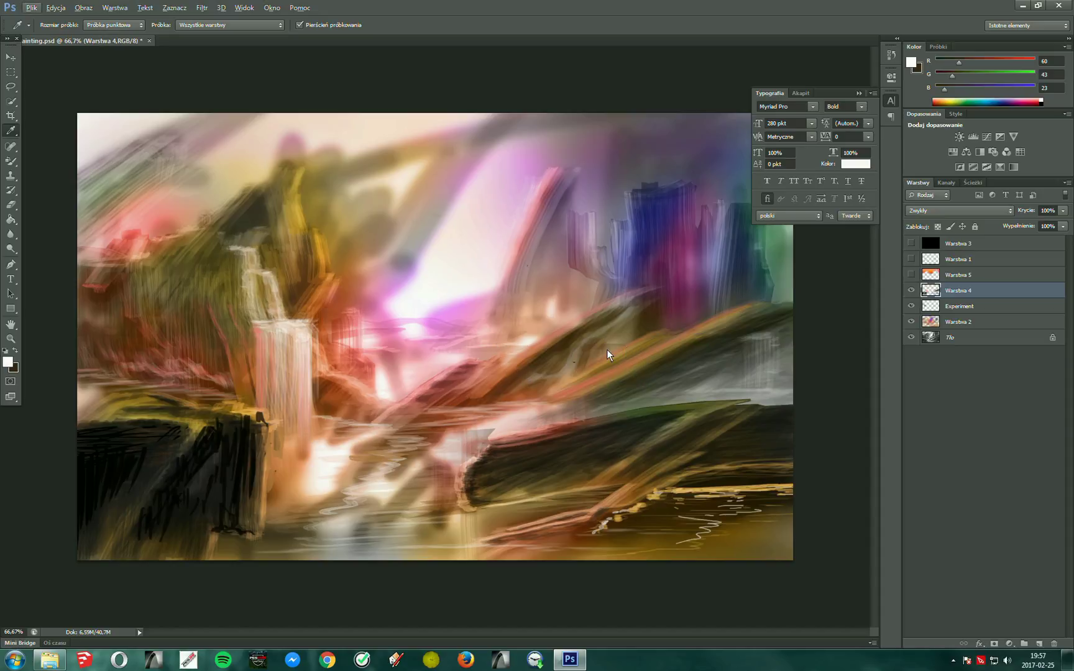
Sample a warm brown from the canvas, select the regular Brush (Pędzel), then the Lasso tool
{"action": "left_click", "coordinate": [633, 344]}
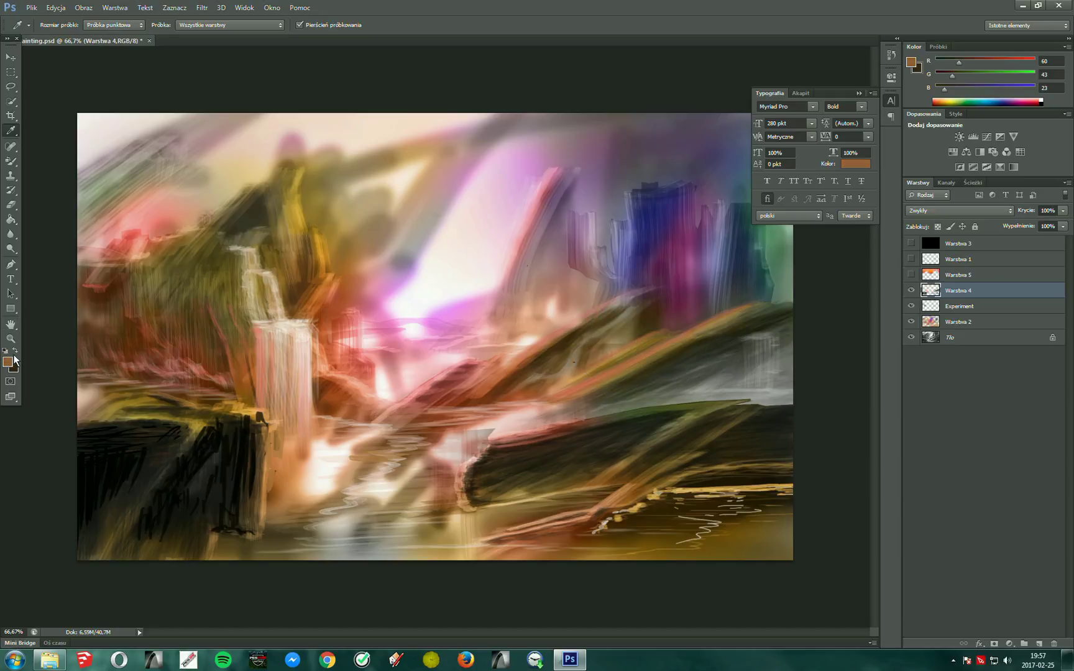
{"action": "key", "text": "b"}
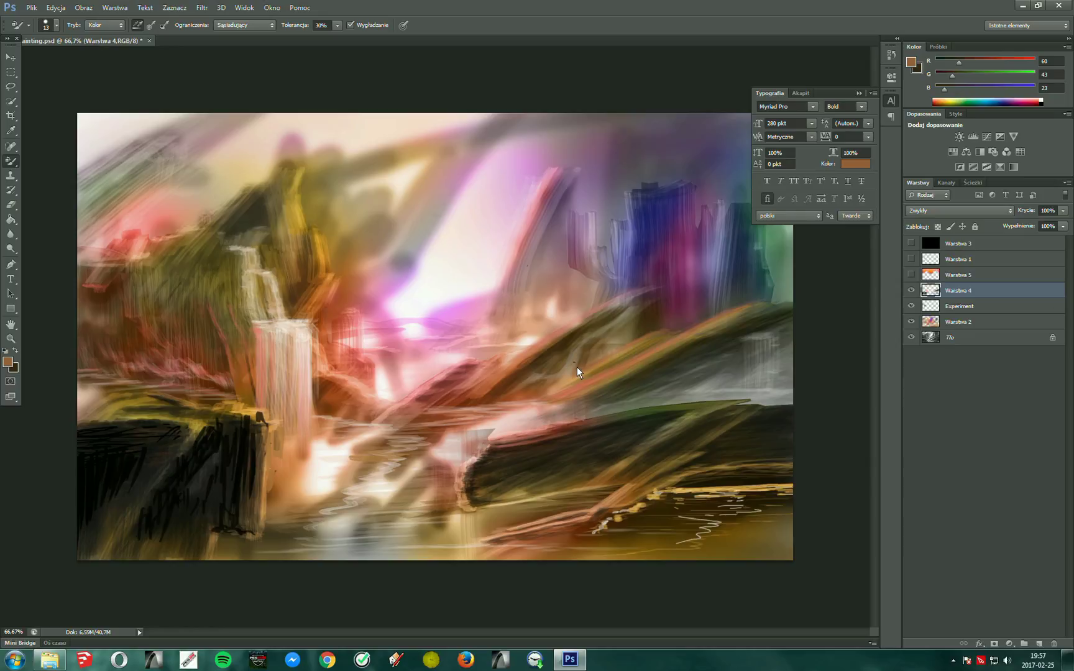
{"action": "right_click", "coordinate": [14, 164]}
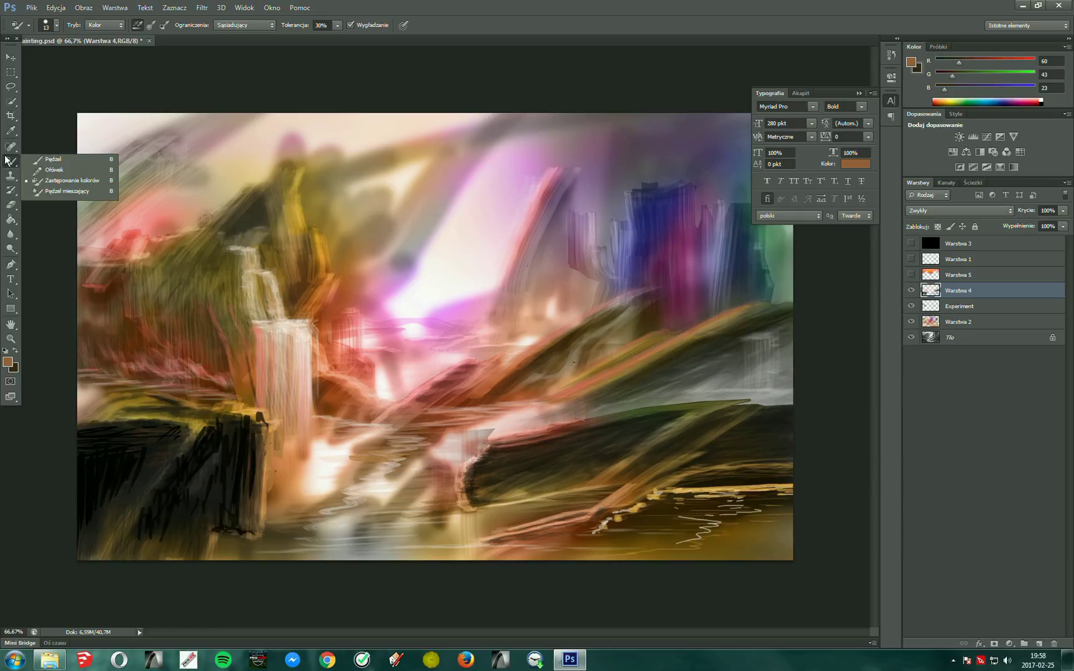
{"action": "left_click", "coordinate": [65, 159]}
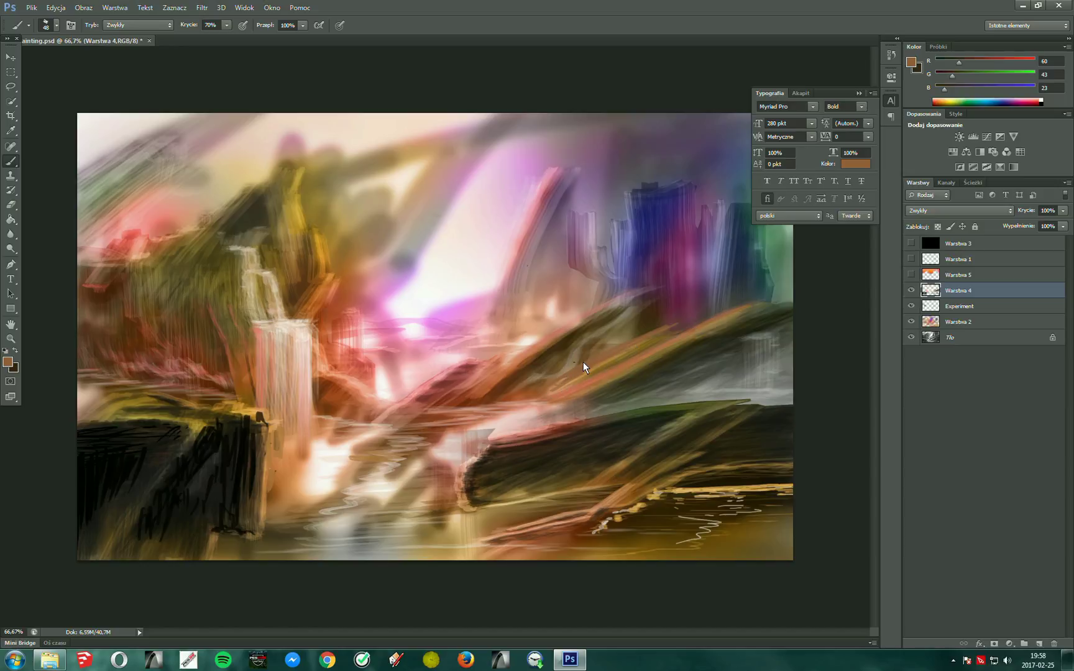
{"action": "key", "text": "l"}
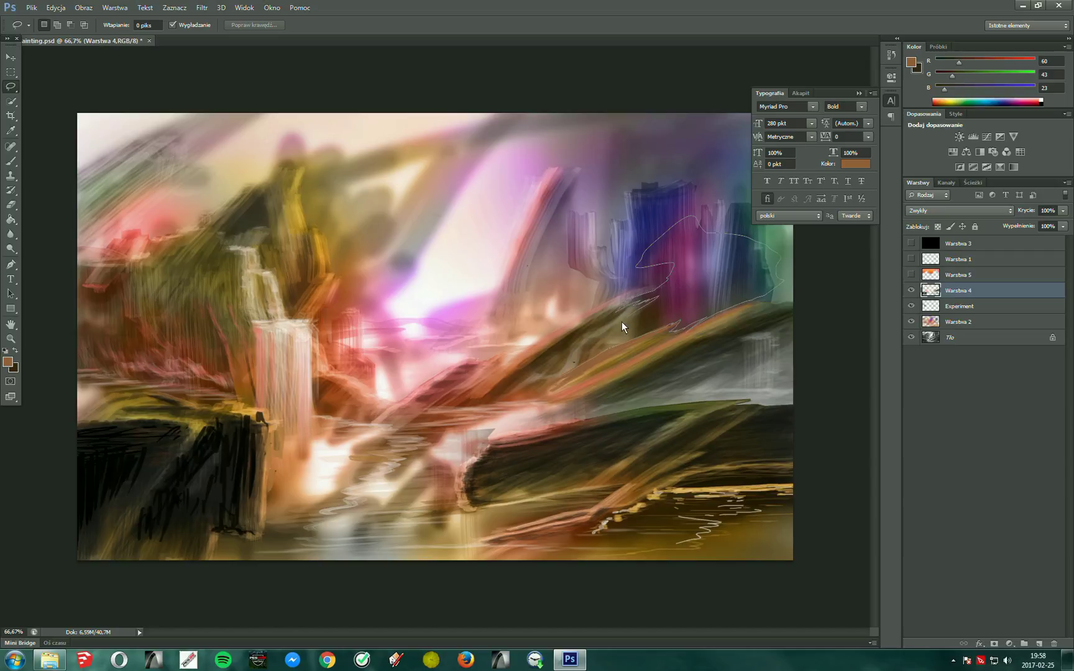
Lasso around the blue castle, then pick a brush preset enlarged to 250 px
{"action": "left_click_drag", "start_coordinate": [585, 362], "coordinate": [594, 357]}
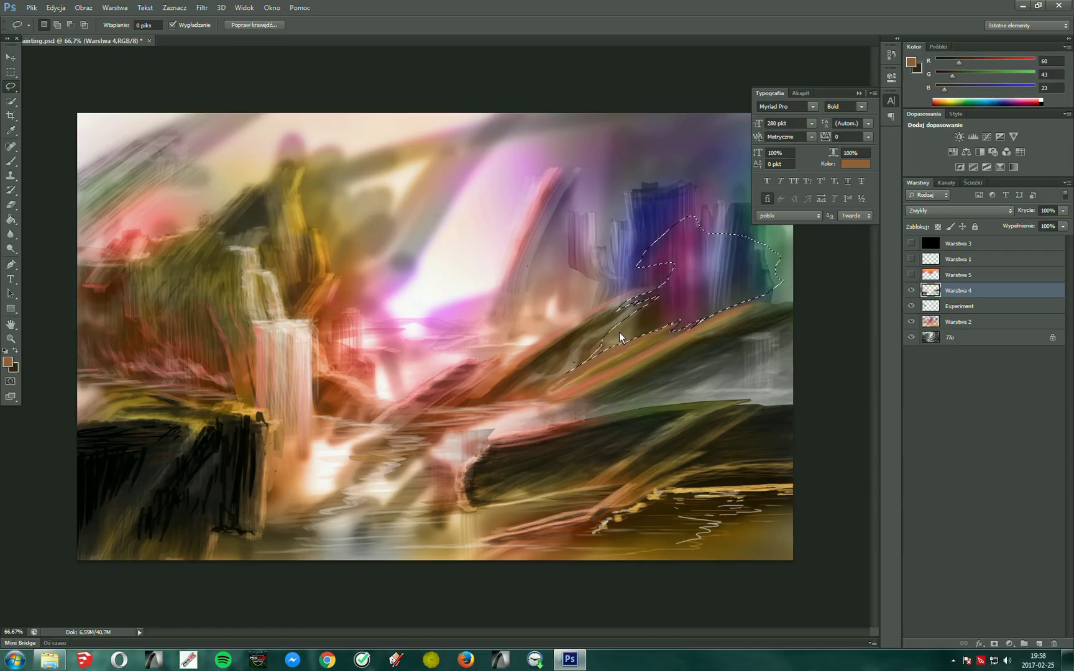
{"action": "key", "text": "b"}
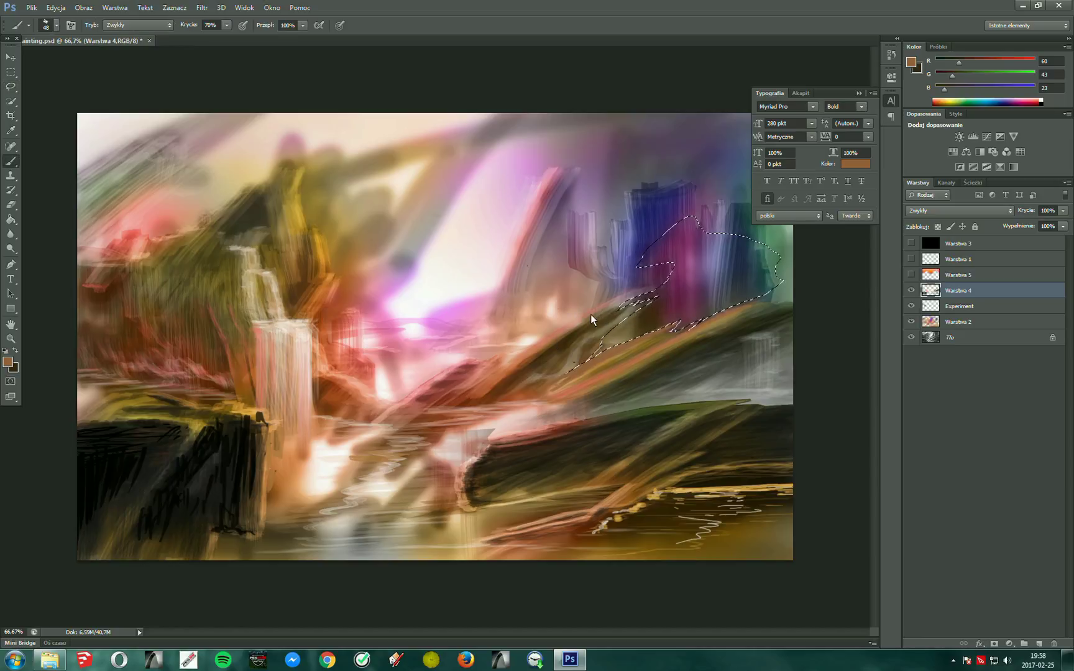
{"action": "right_click", "coordinate": [12, 164]}
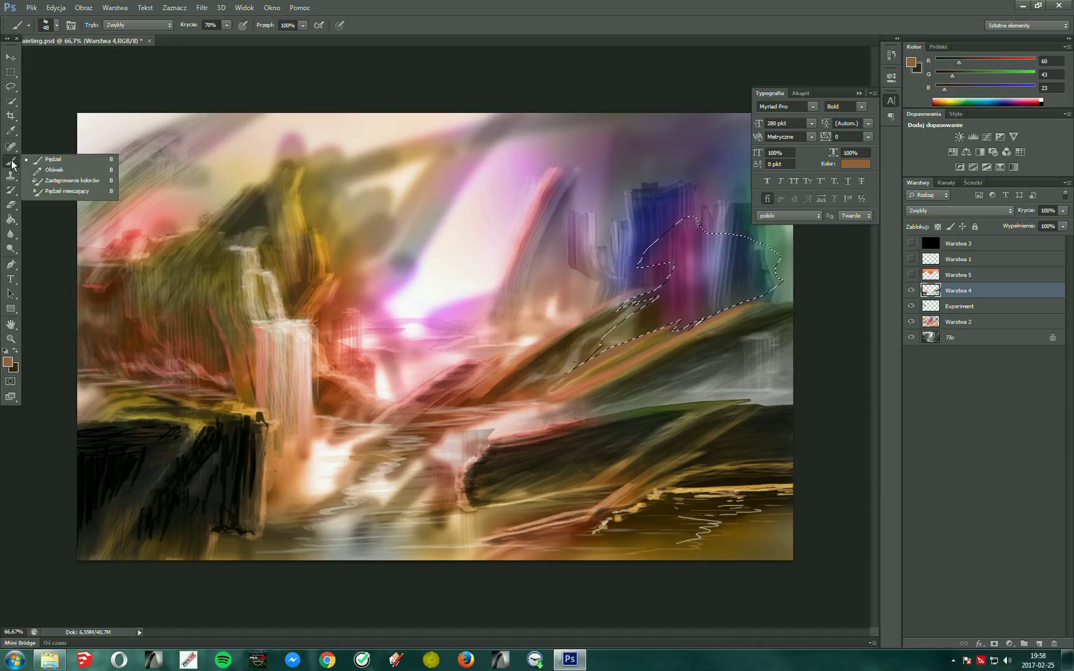
{"action": "left_click", "coordinate": [58, 24]}
{"action": "left_click", "coordinate": [100, 118]}
{"action": "left_click", "coordinate": [255, 78]}
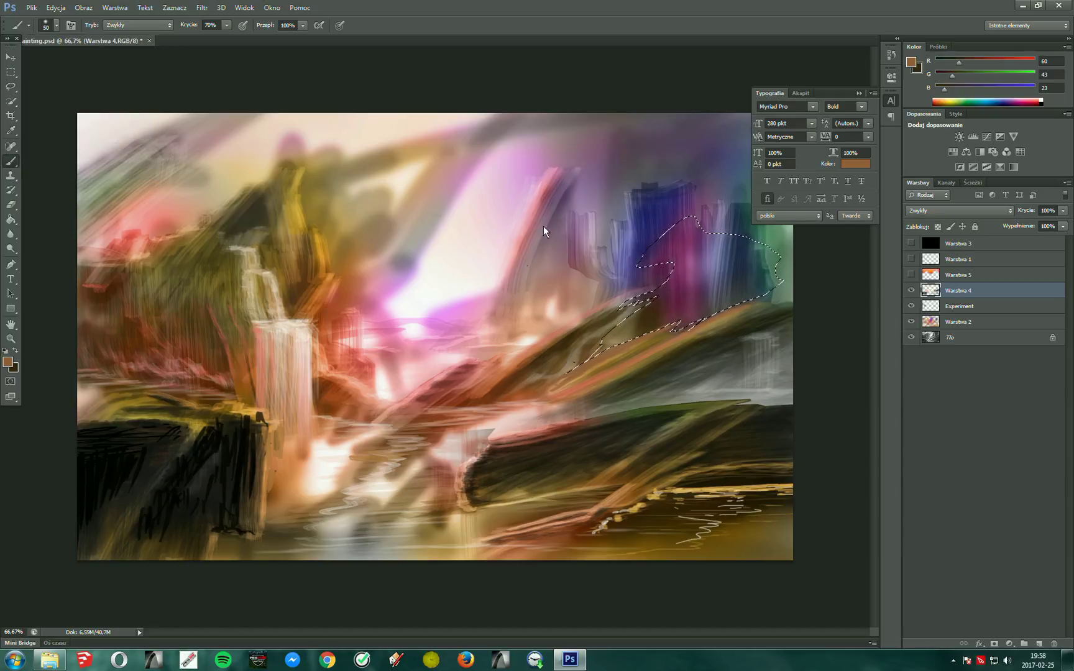
{"action": "key", "text": "bracketright"}
{"action": "key", "text": "bracketright"}
{"action": "key", "text": "bracketright"}
Sample a tan colour, swap colours, enlarge the brush to 400 px, and deselect
{"action": "left_click", "coordinate": [617, 341], "text": "alt"}
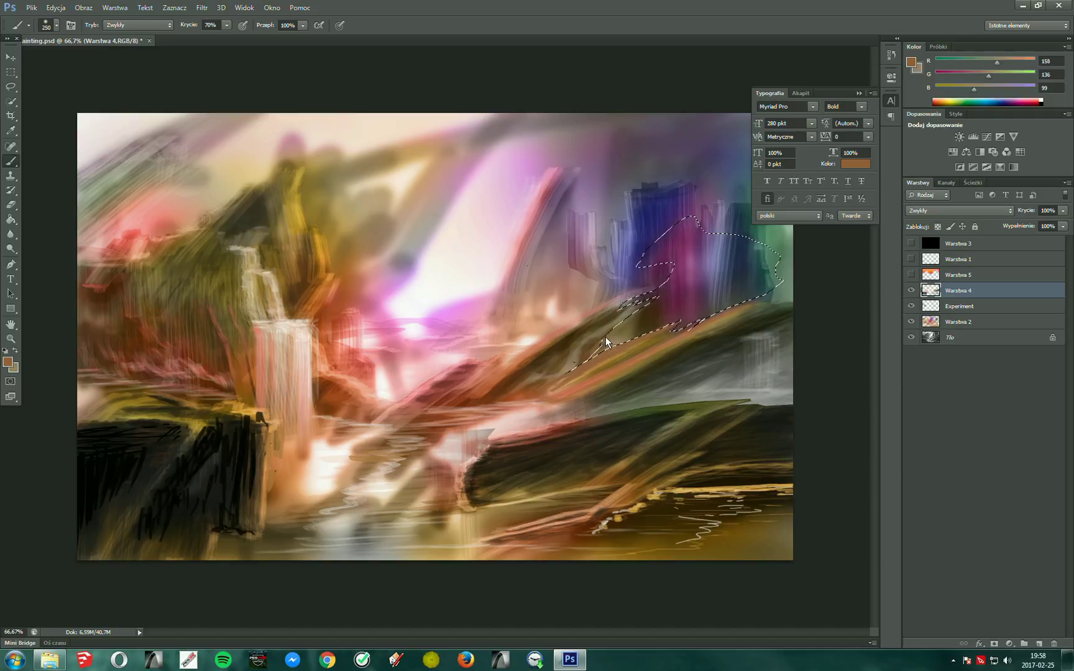
{"action": "left_click", "coordinate": [16, 352]}
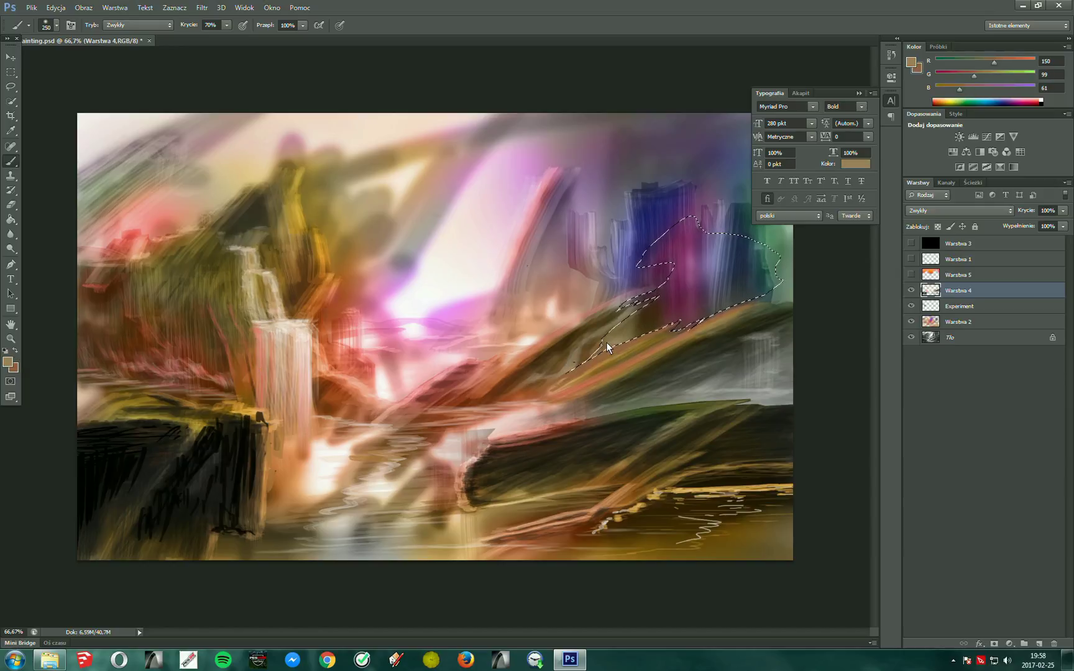
{"action": "key", "text": "bracketright"}
{"action": "key", "text": "bracketright"}
{"action": "key", "text": "bracketright"}
{"action": "key", "text": "bracketright"}
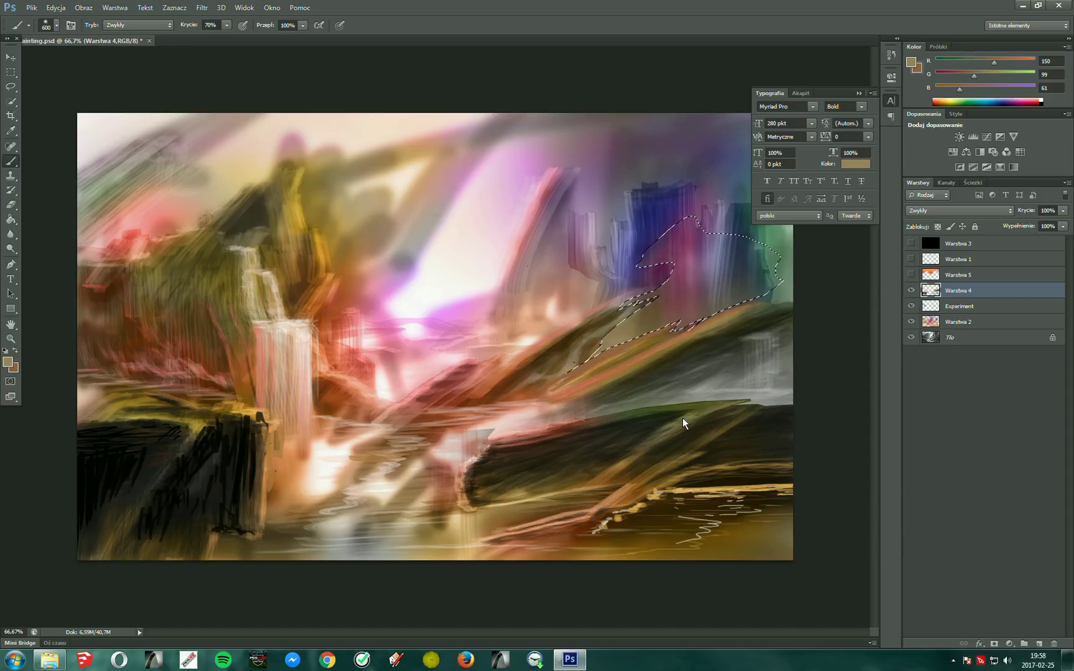
{"action": "key", "text": "m"}
{"action": "key", "text": "ctrl+d"}
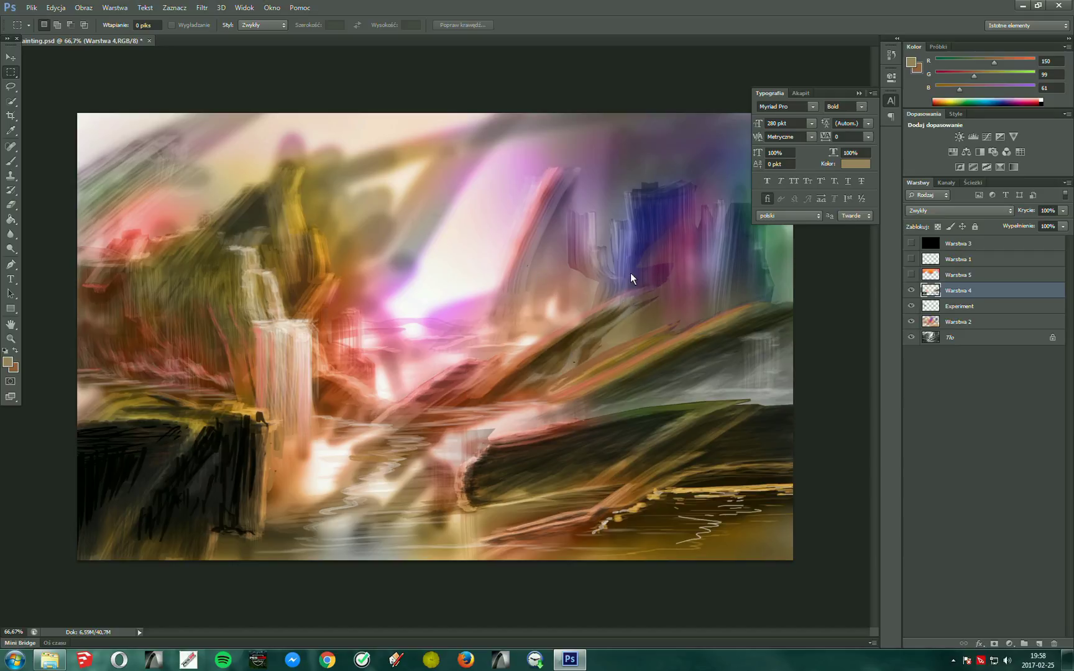
Lasso the sky and castle area from the right ridge up to the top edge
{"action": "key", "text": "l"}
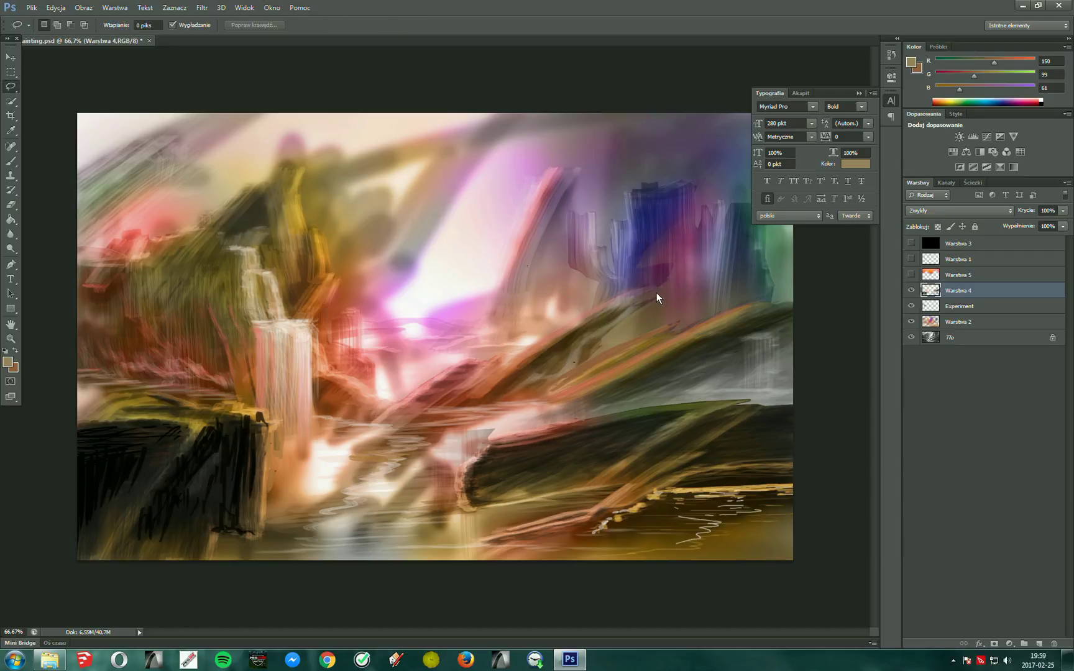
{"action": "mouse_move", "coordinate": [613, 300]}
{"action": "left_mouse_down"}
{"action": "mouse_move", "coordinate": [662, 306]}
{"action": "mouse_move", "coordinate": [649, 297]}
{"action": "left_mouse_up"}
{"action": "left_click", "coordinate": [651, 292]}
{"action": "left_click", "coordinate": [649, 297]}
{"action": "left_click_drag", "start_coordinate": [494, 299], "coordinate": [837, 185]}
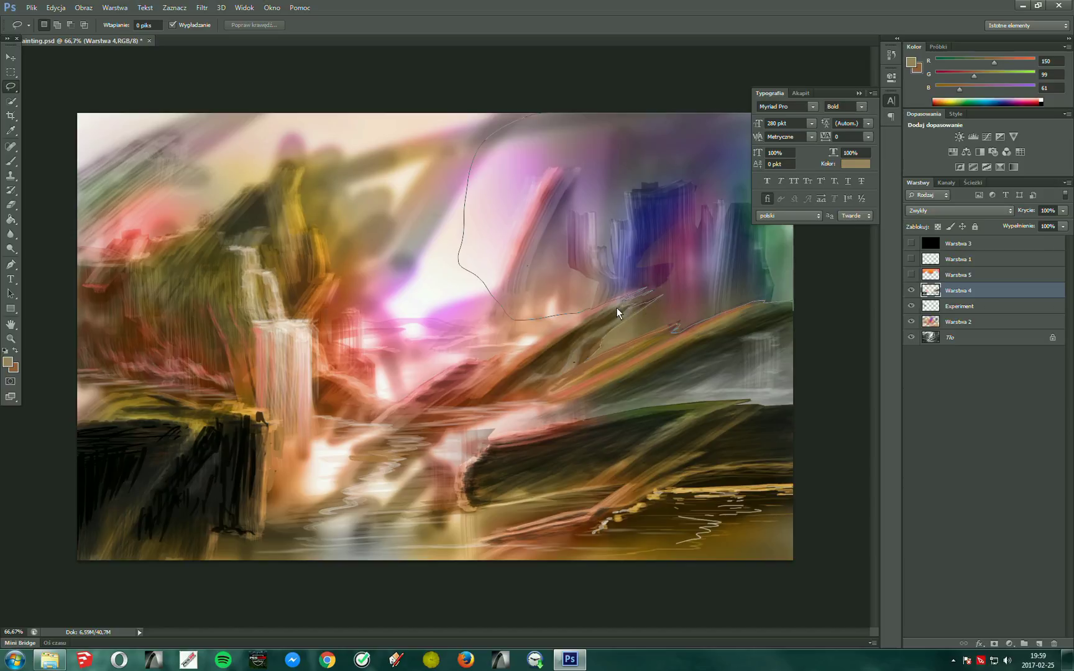
Close the upper-right sky lasso, then try and undo a brown wash over the castle
{"action": "left_click_drag", "start_coordinate": [621, 308], "coordinate": [652, 291]}
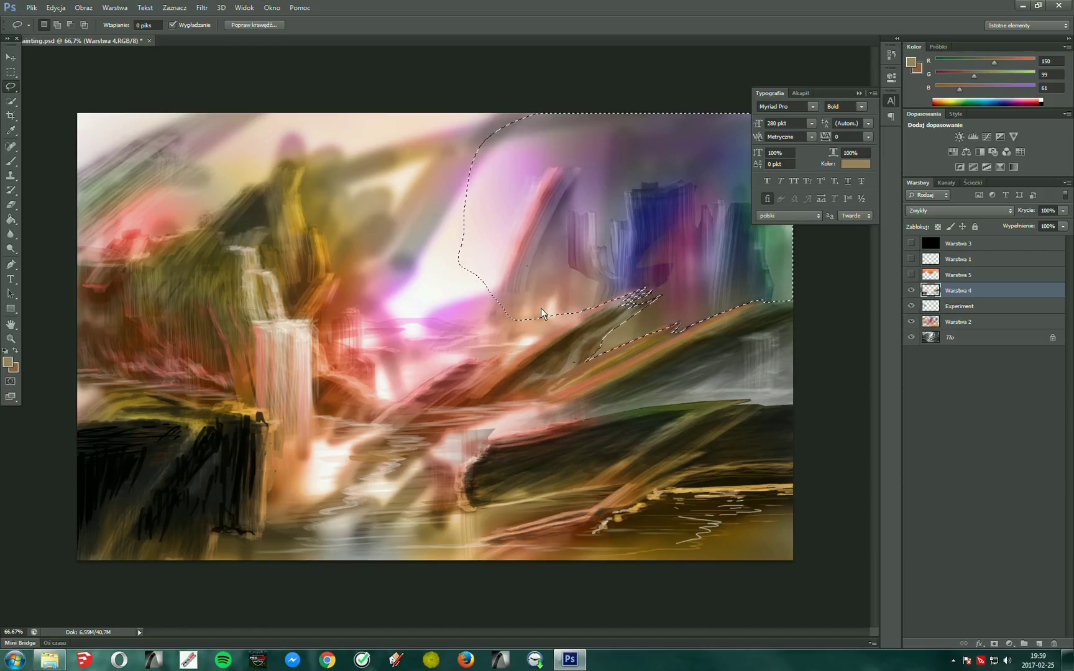
{"action": "key", "text": "b"}
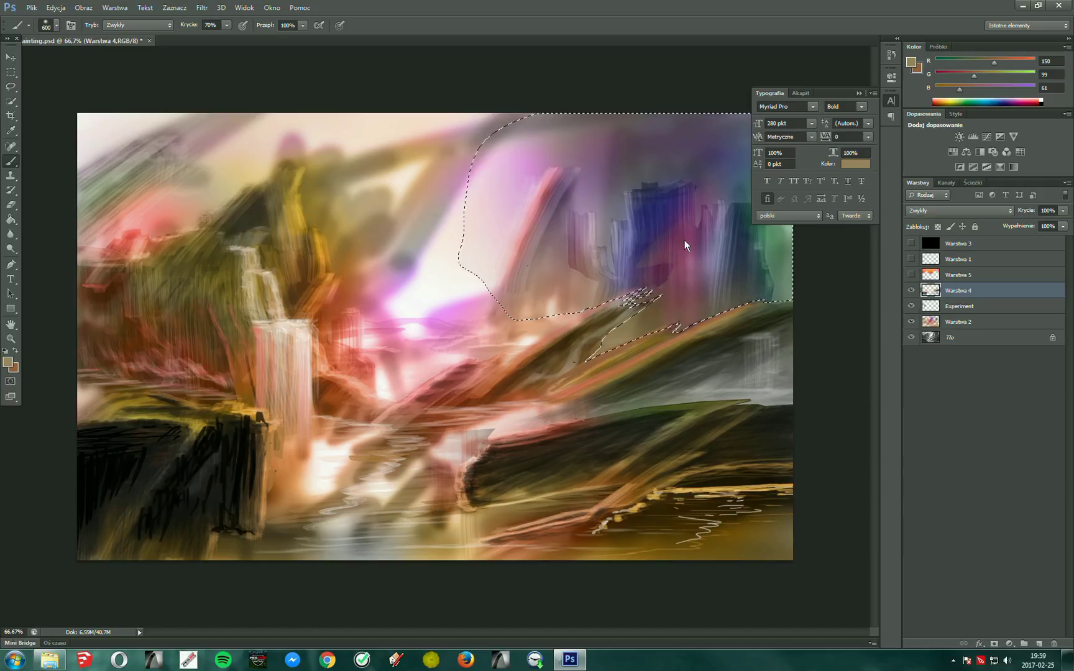
{"action": "left_click_drag", "start_coordinate": [685, 240], "coordinate": [662, 262]}
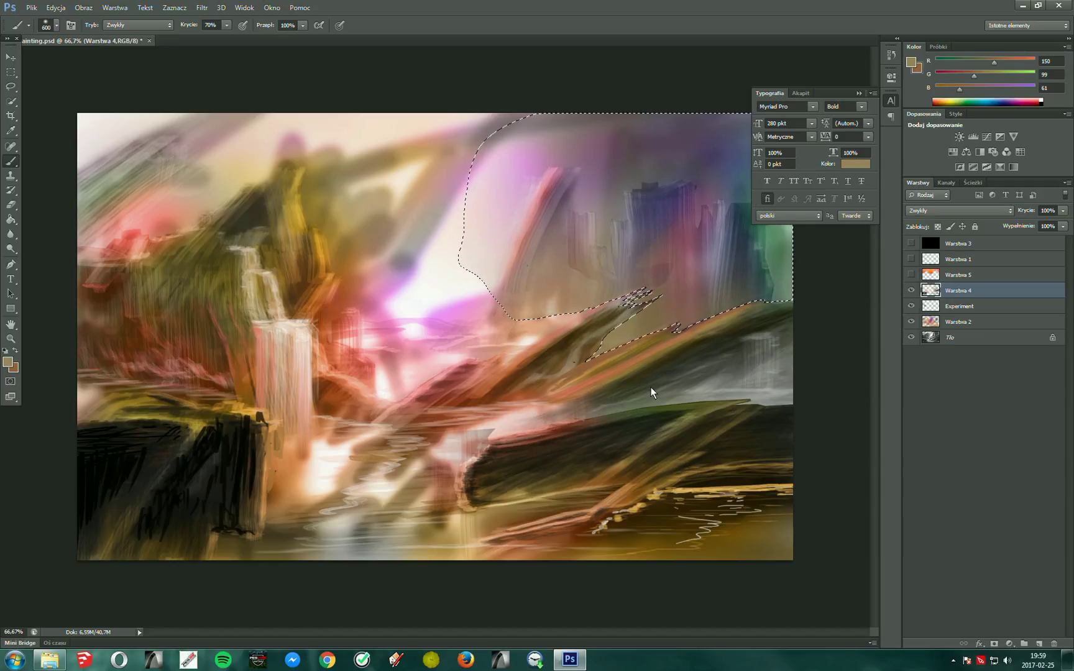
{"action": "left_click_drag", "start_coordinate": [664, 330], "coordinate": [666, 343]}
{"action": "key", "text": "ctrl+alt+z"}
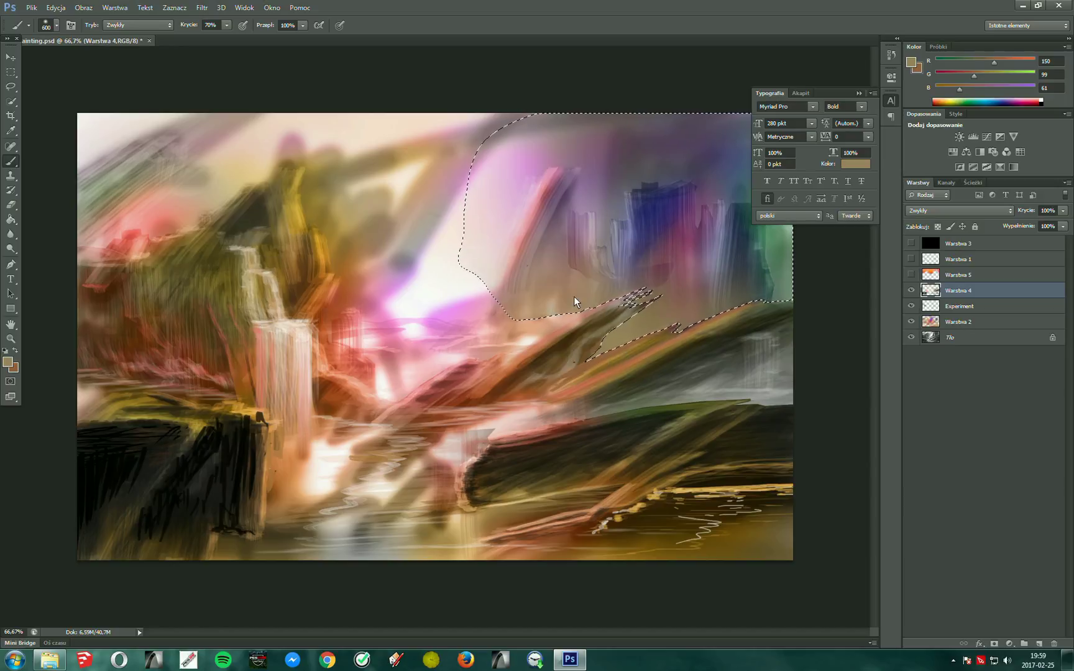
Try the Clone Stamp tool, then settle on the Blur tool sized to 50
{"action": "left_click", "coordinate": [11, 177]}
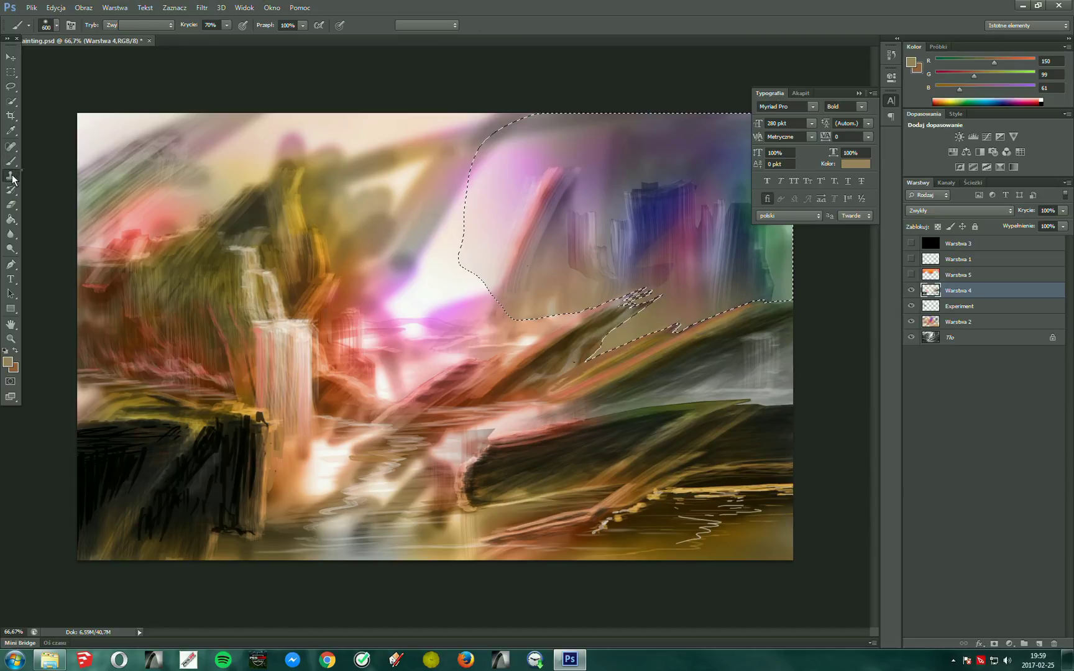
{"action": "left_click", "coordinate": [46, 148]}
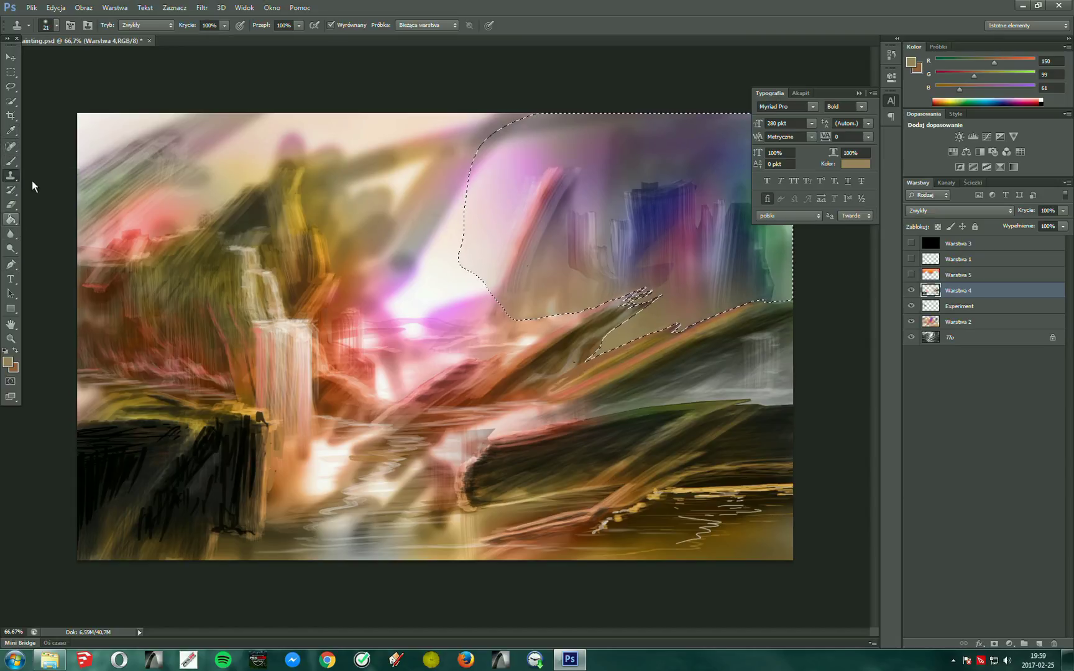
{"action": "left_click", "coordinate": [11, 235]}
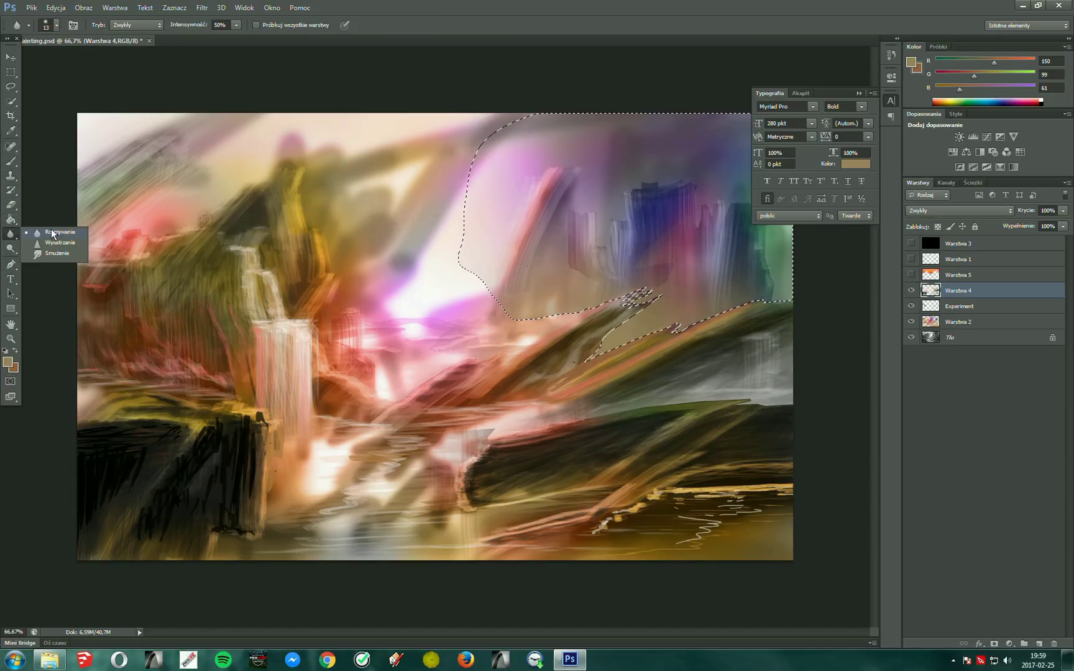
{"action": "left_click", "coordinate": [613, 290]}
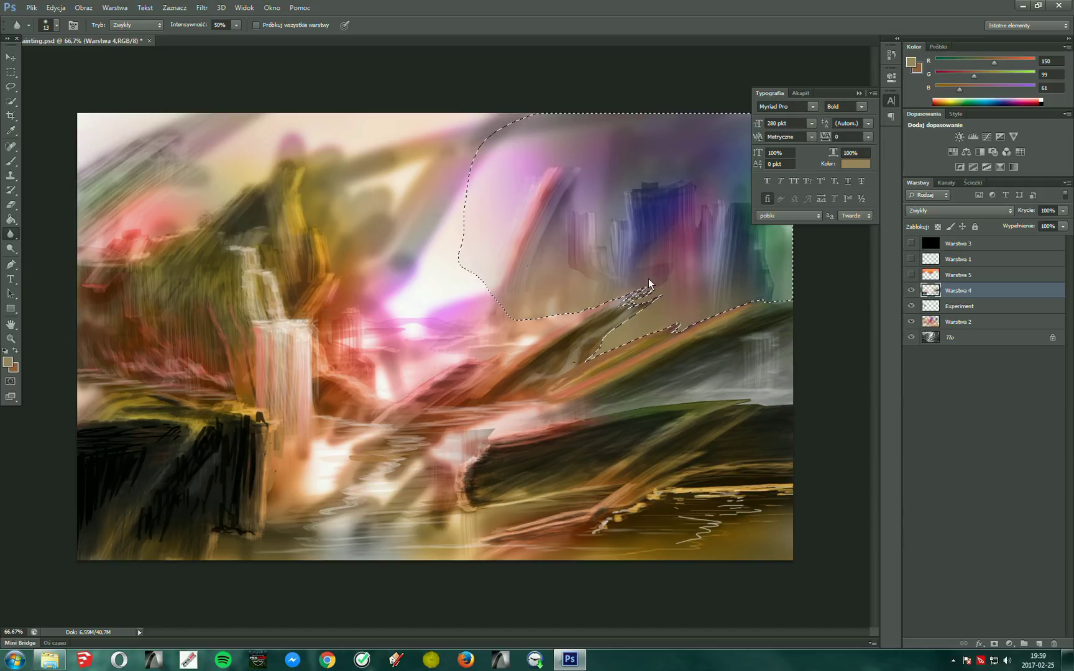
{"action": "key", "text": "bracketright"}
{"action": "key", "text": "bracketright"}
{"action": "key", "text": "bracketright"}
{"action": "key", "text": "bracketright"}
{"action": "key", "text": "bracketright"}
{"action": "key", "text": "bracketright"}
{"action": "key", "text": "bracketright"}
{"action": "key", "text": "bracketright"}
{"action": "key", "text": "bracketright"}
Shrink the eraser from 700 to 500, return to the Brush, and deselect the sky
{"action": "key", "text": "e"}
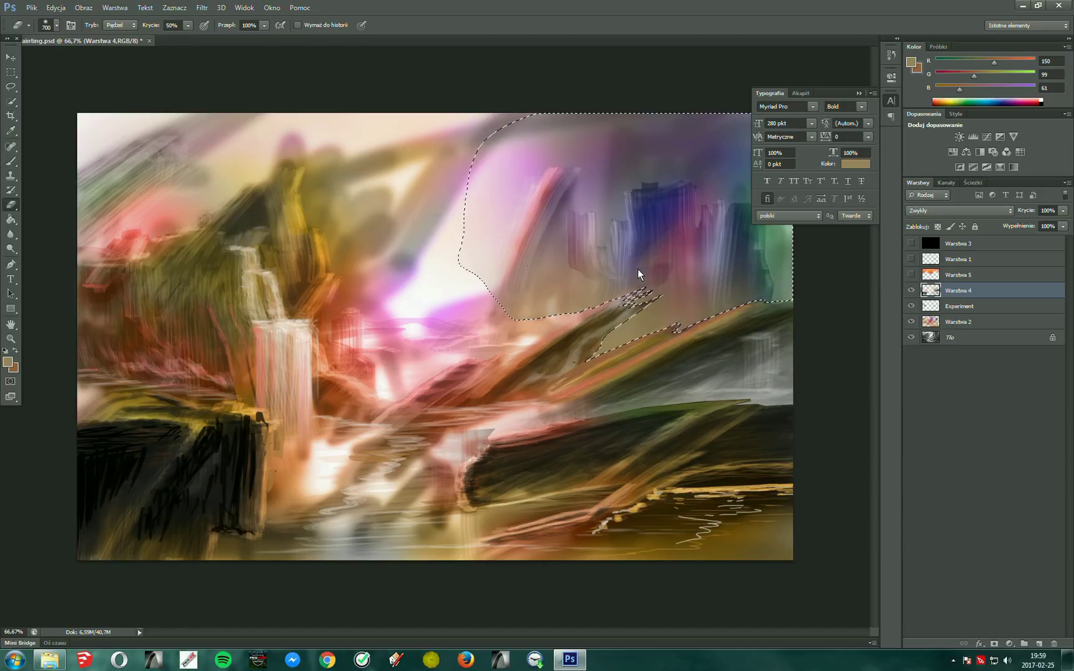
{"action": "key", "text": "bracketleft"}
{"action": "key", "text": "bracketleft"}
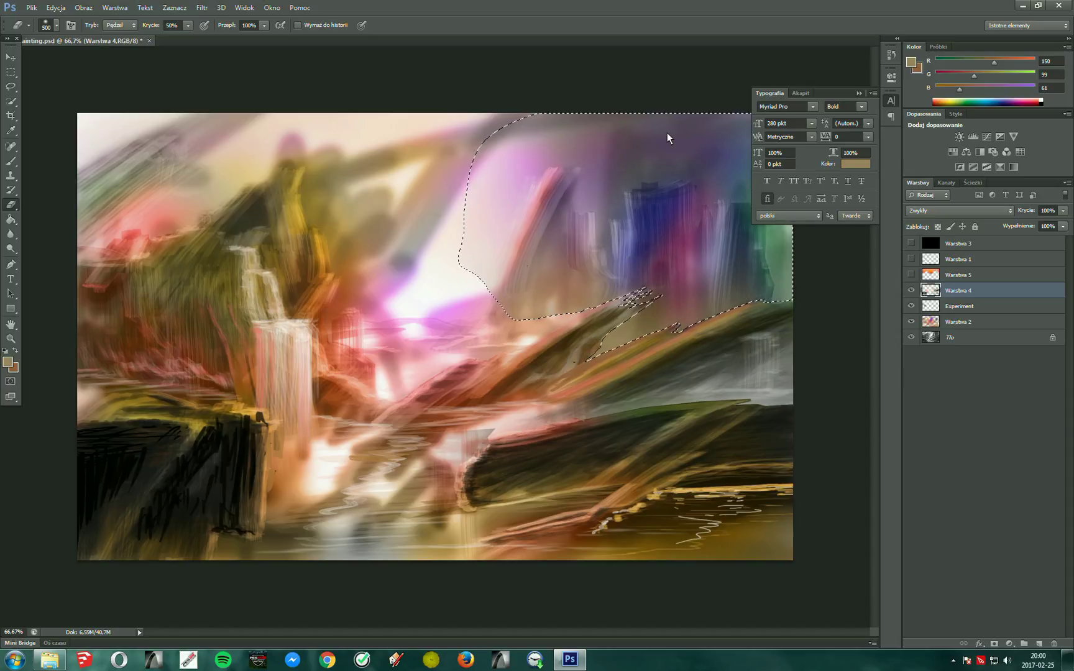
{"action": "key", "text": "b"}
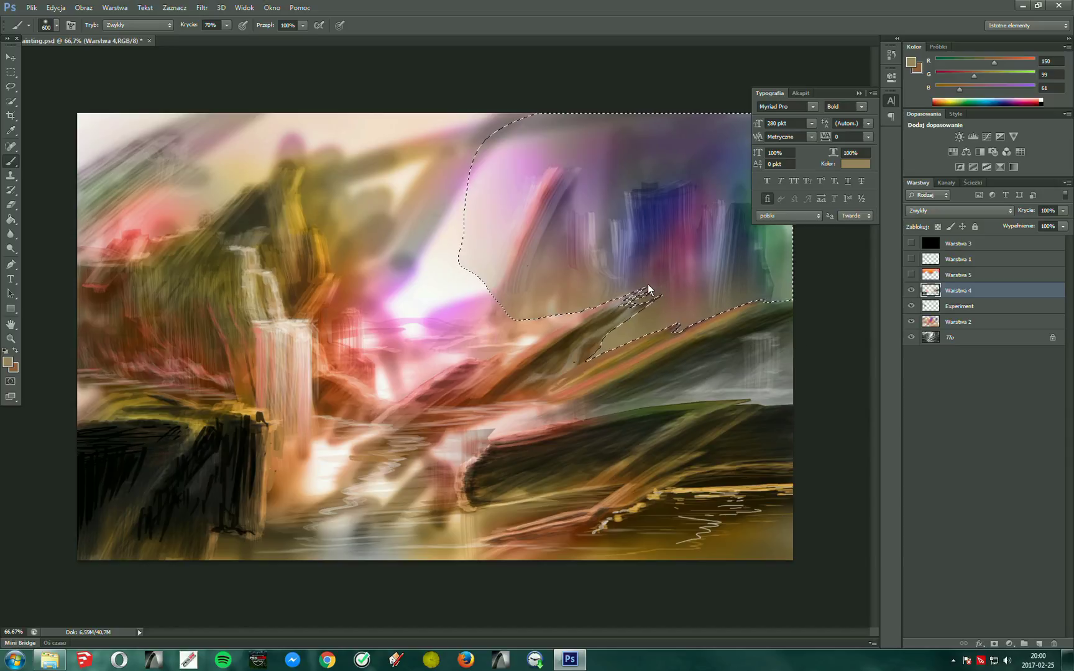
{"action": "key", "text": "m"}
{"action": "key", "text": "ctrl+d"}
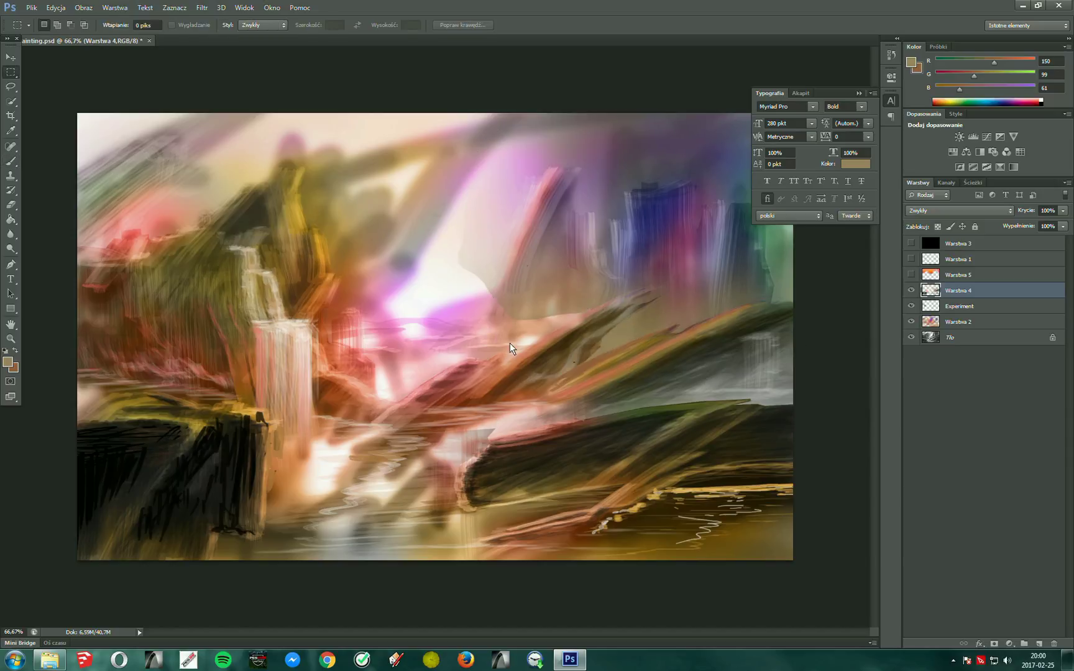
Restore the sky selection and pick a light near-white paint colour
{"action": "key", "text": "ctrl+shift+d"}
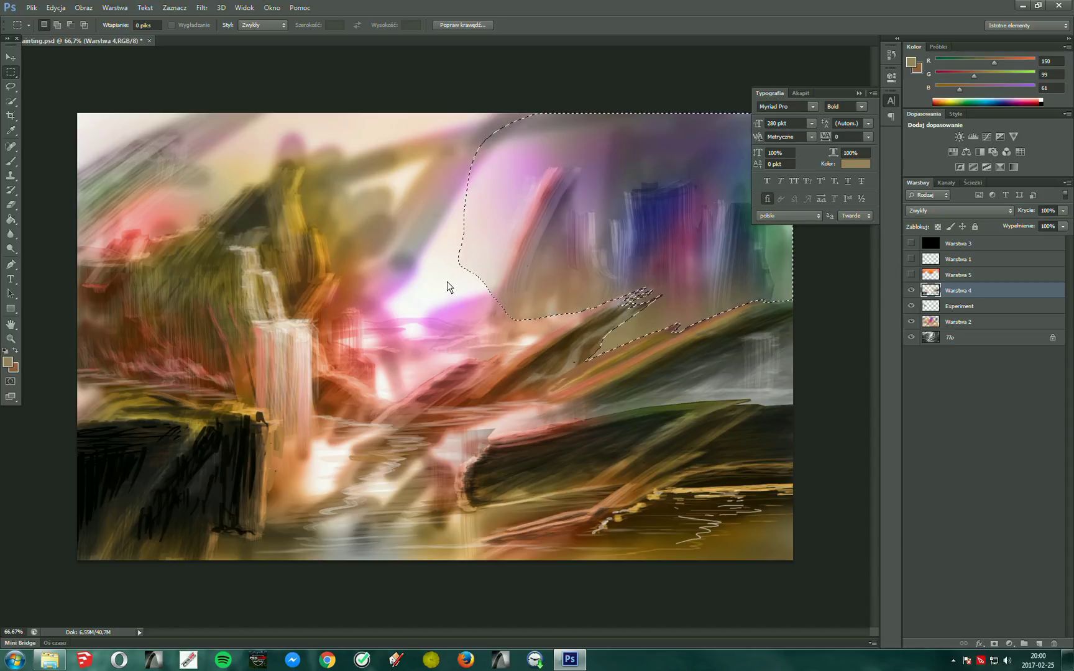
{"action": "key", "text": "ctrl+d"}
{"action": "key", "text": "ctrl+shift+d"}
{"action": "key", "text": "b"}
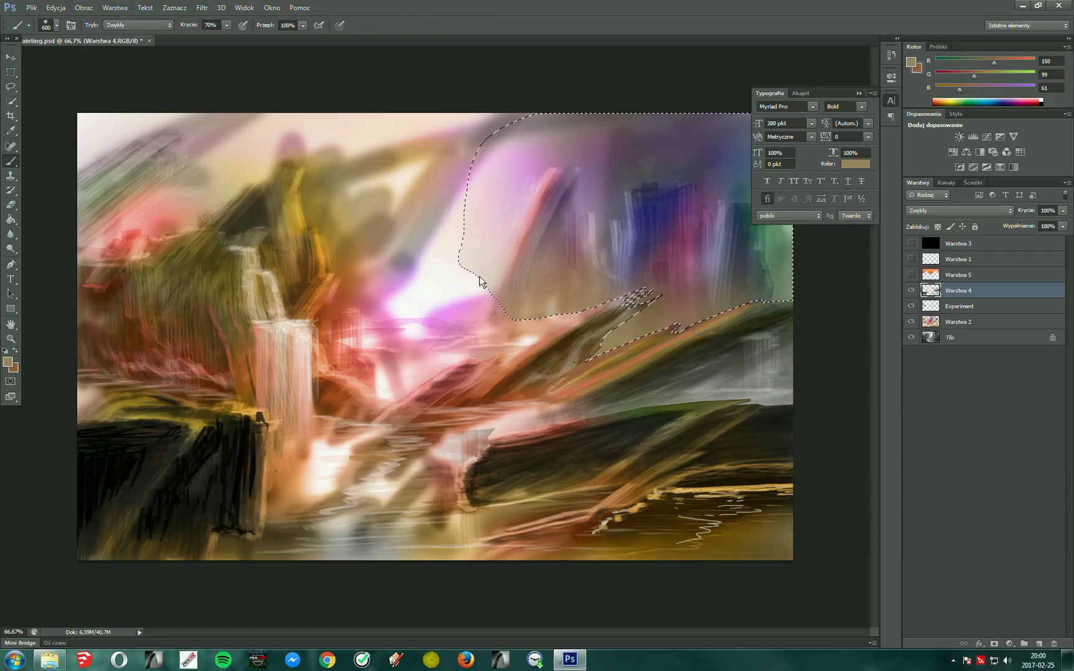
{"action": "left_click", "coordinate": [445, 297], "text": "alt"}
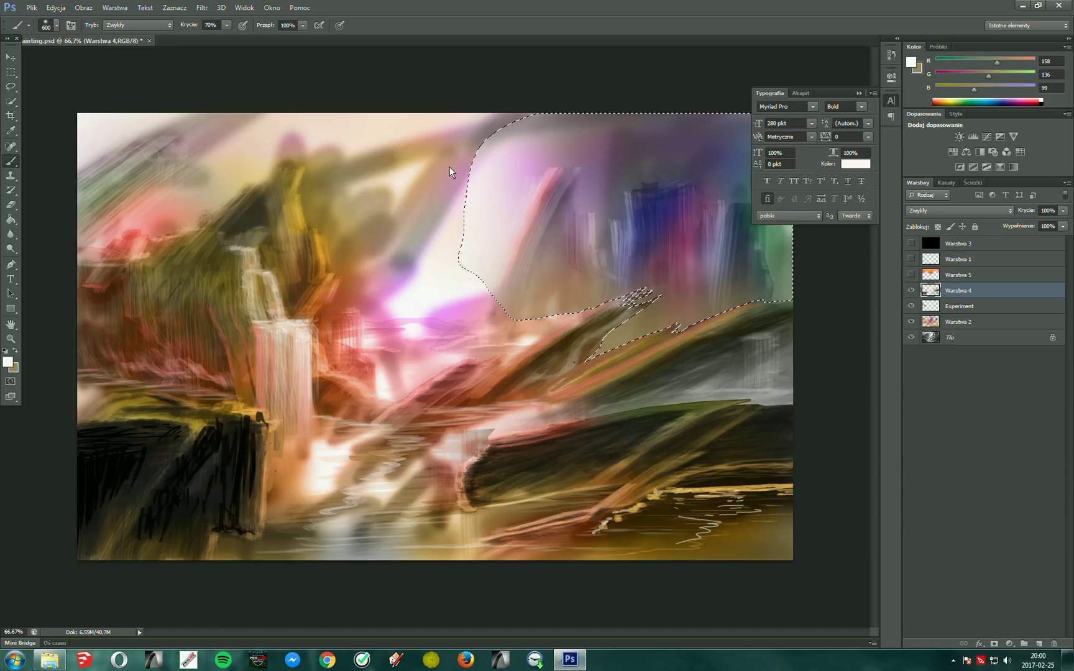
Switch to the Eraser, then clear the sky selection with the Marquee tool
{"action": "key", "text": "e"}
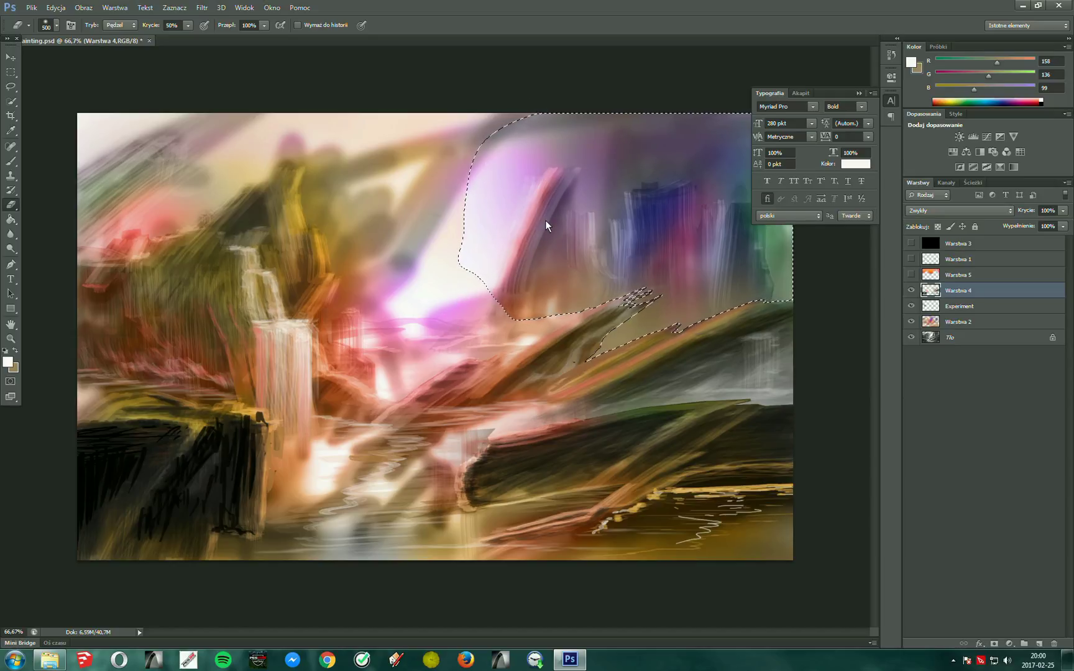
{"action": "key", "text": "m"}
{"action": "left_click", "coordinate": [452, 248]}
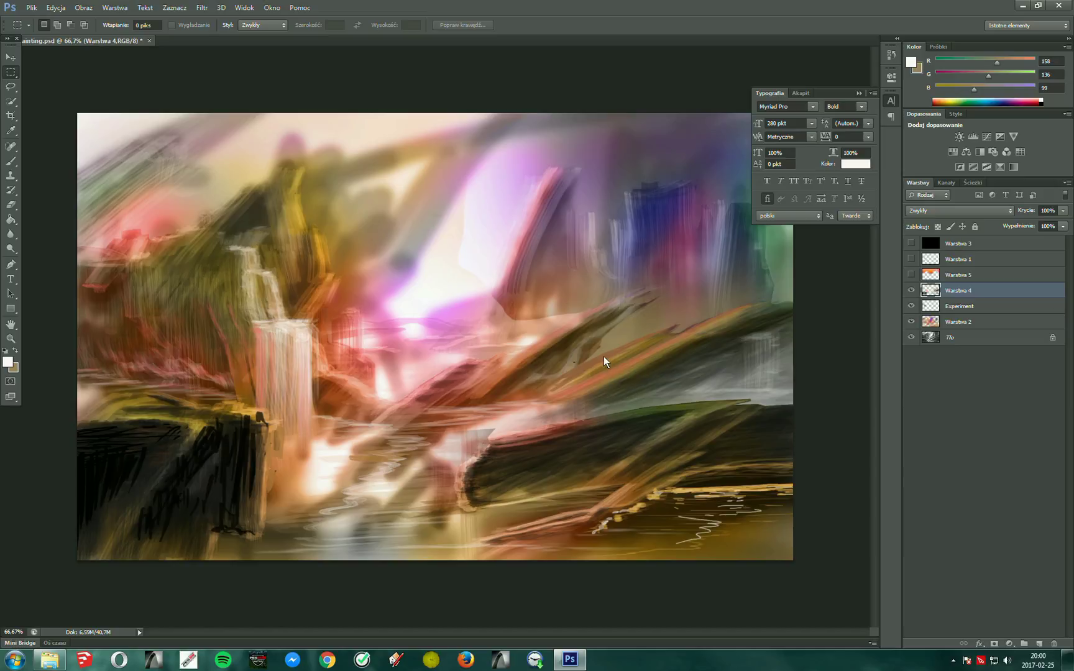
Zoom to 200% on the right ridge and water, then set a 100%-hardness 48 px brush
{"action": "scroll", "coordinate": [657, 388], "scroll_direction": "up", "scroll_amount": 2}
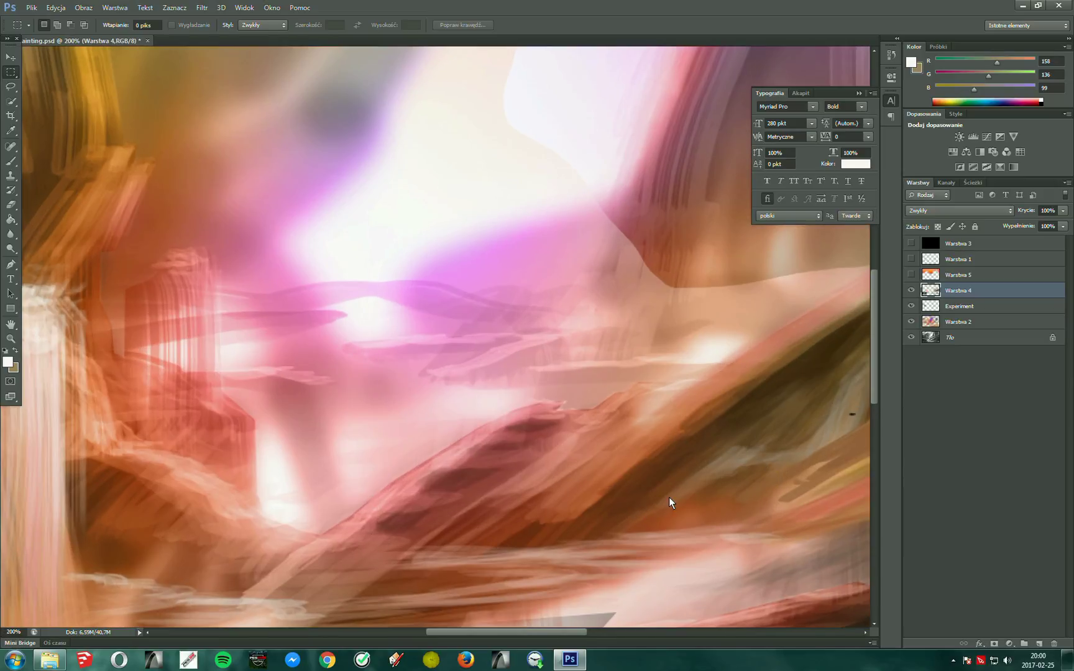
{"action": "left_click_drag", "start_coordinate": [668, 498], "coordinate": [256, 329]}
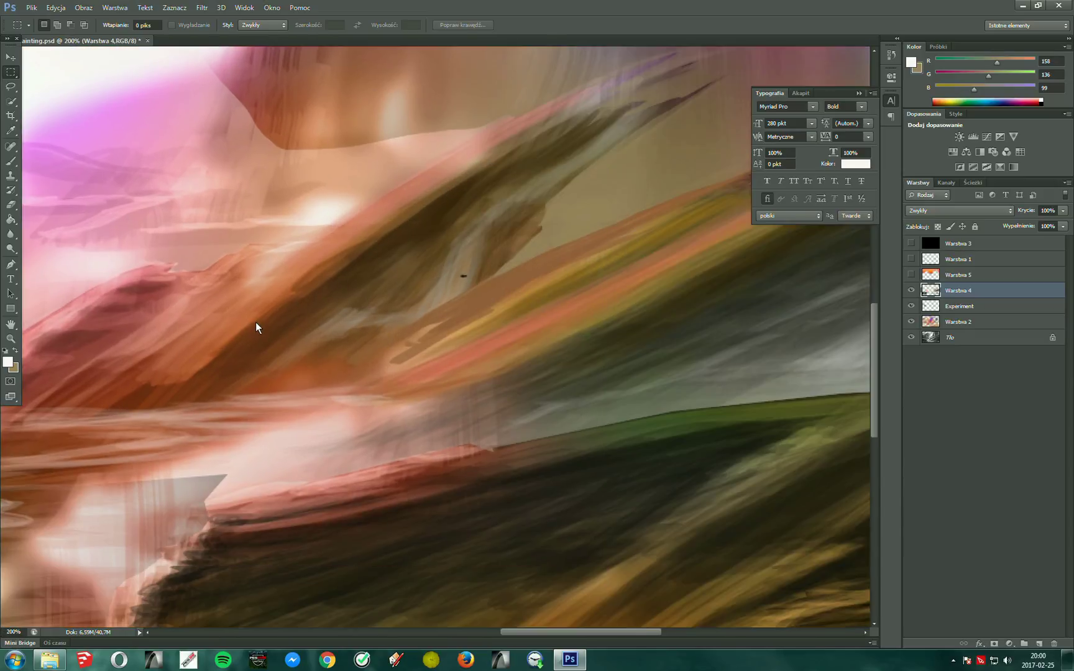
{"action": "mouse_move", "coordinate": [520, 410]}
{"action": "left_mouse_down"}
{"action": "mouse_move", "coordinate": [338, 423]}
{"action": "mouse_move", "coordinate": [277, 469]}
{"action": "left_mouse_up"}
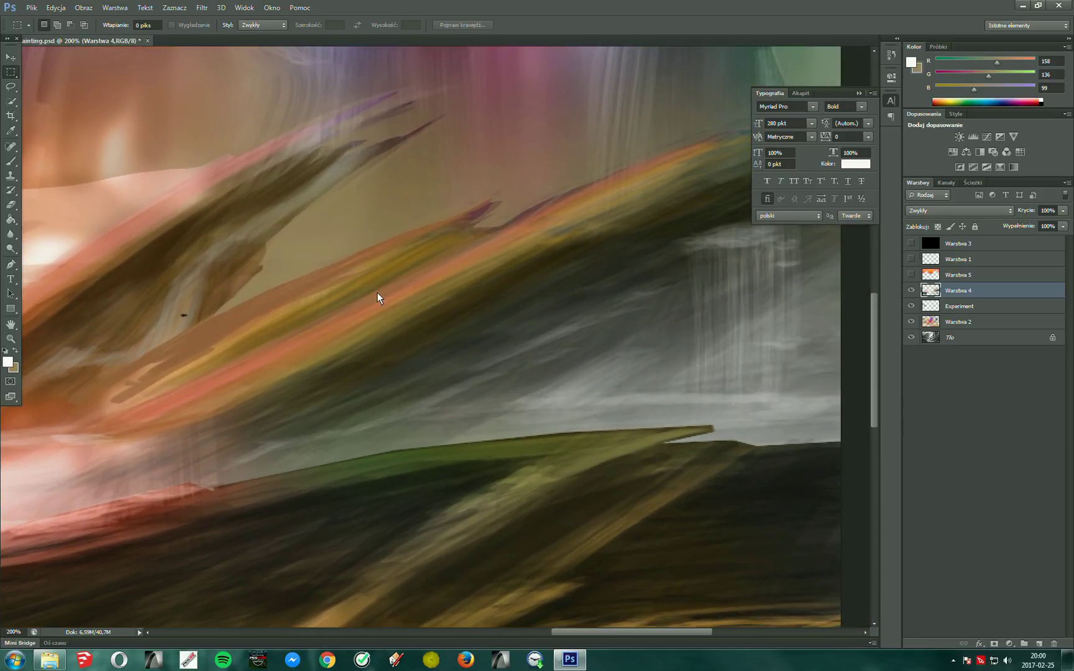
{"action": "key", "text": "b"}
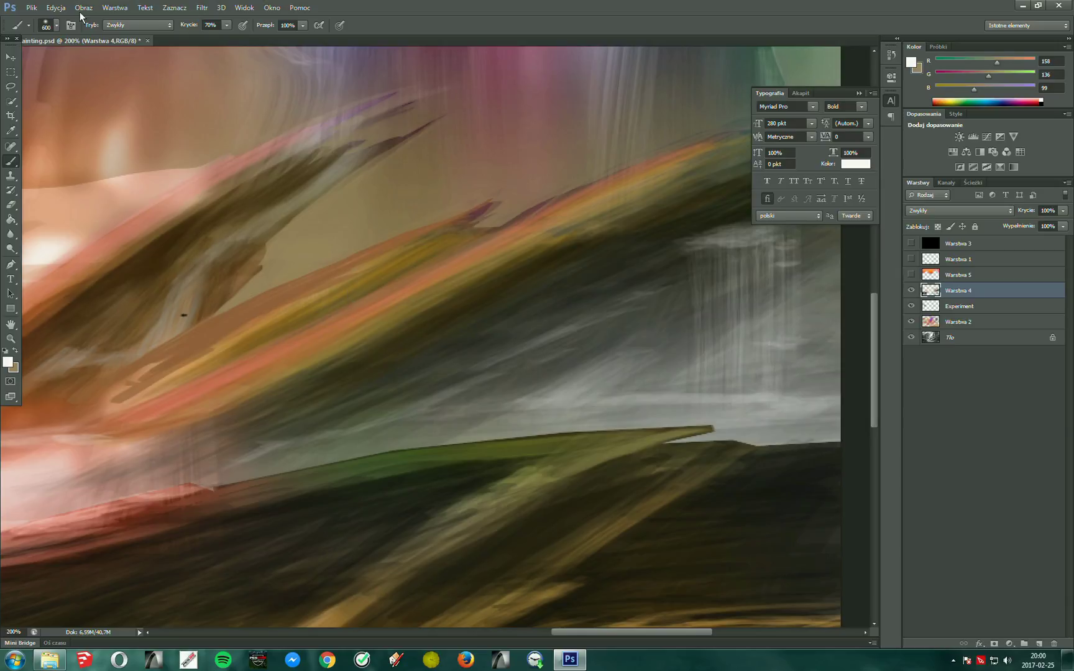
{"action": "left_click", "coordinate": [56, 27]}
{"action": "left_click", "coordinate": [112, 111]}
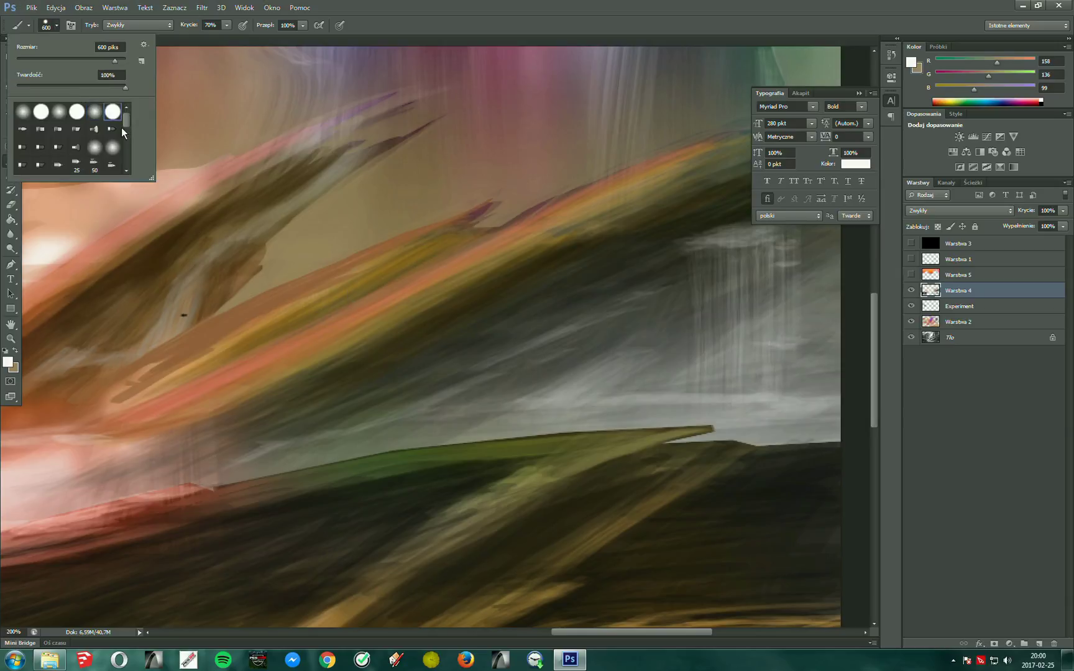
{"action": "left_click_drag", "start_coordinate": [125, 112], "coordinate": [126, 150]}
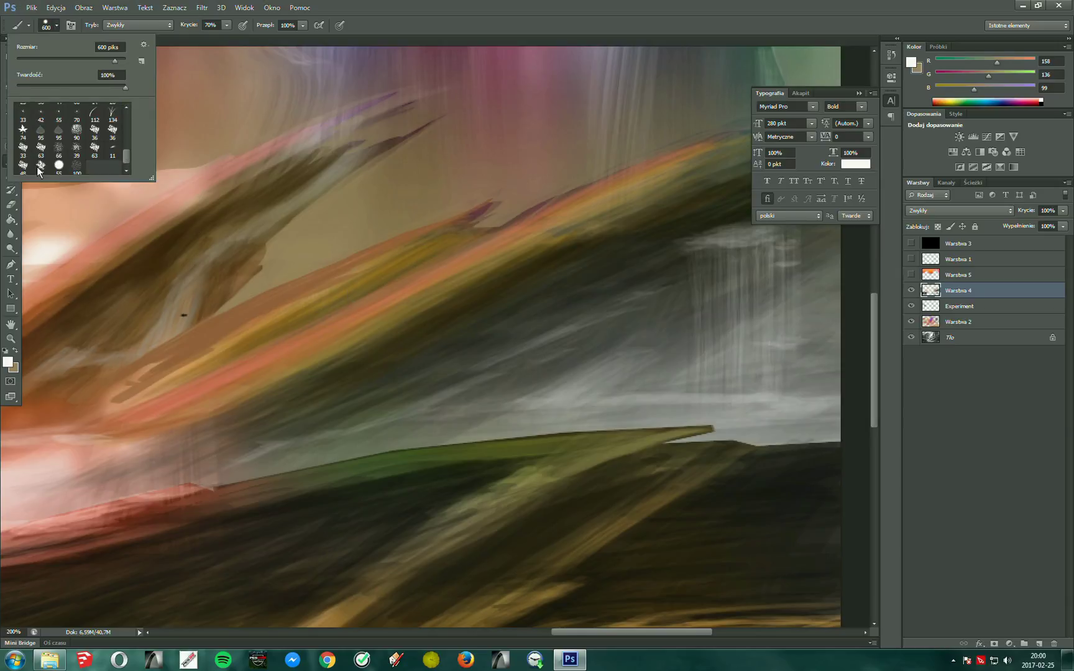
{"action": "left_click", "coordinate": [26, 167]}
{"action": "left_click", "coordinate": [513, 371]}
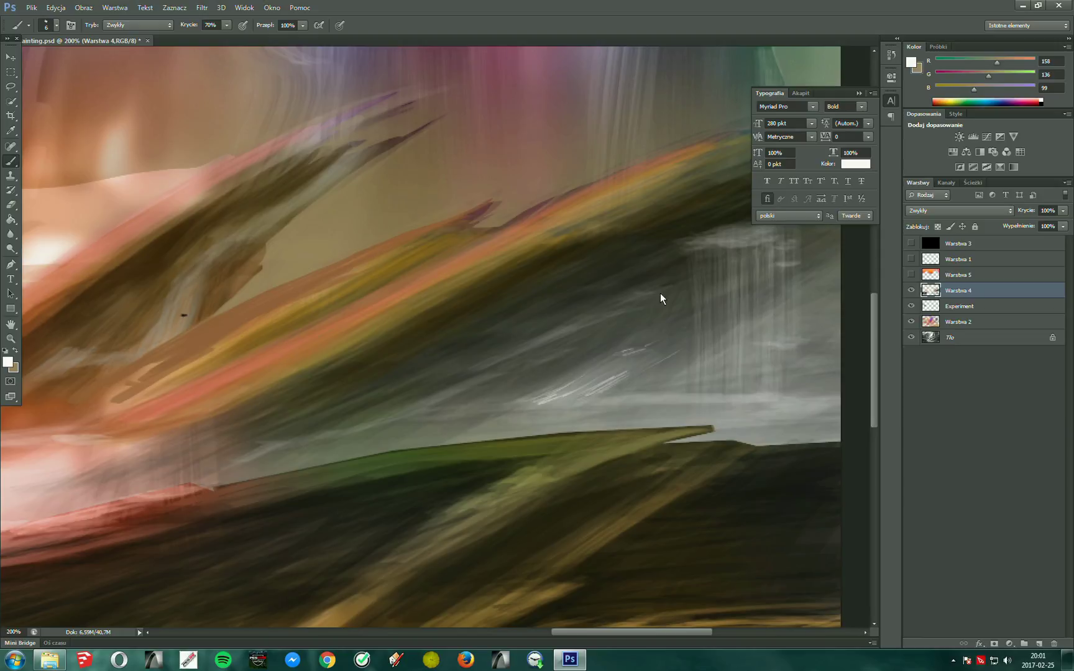
Paint thin white highlight strokes along and just around the water's horizon line
{"action": "left_click_drag", "start_coordinate": [640, 306], "coordinate": [556, 334]}
{"action": "left_click_drag", "start_coordinate": [735, 396], "coordinate": [796, 395]}
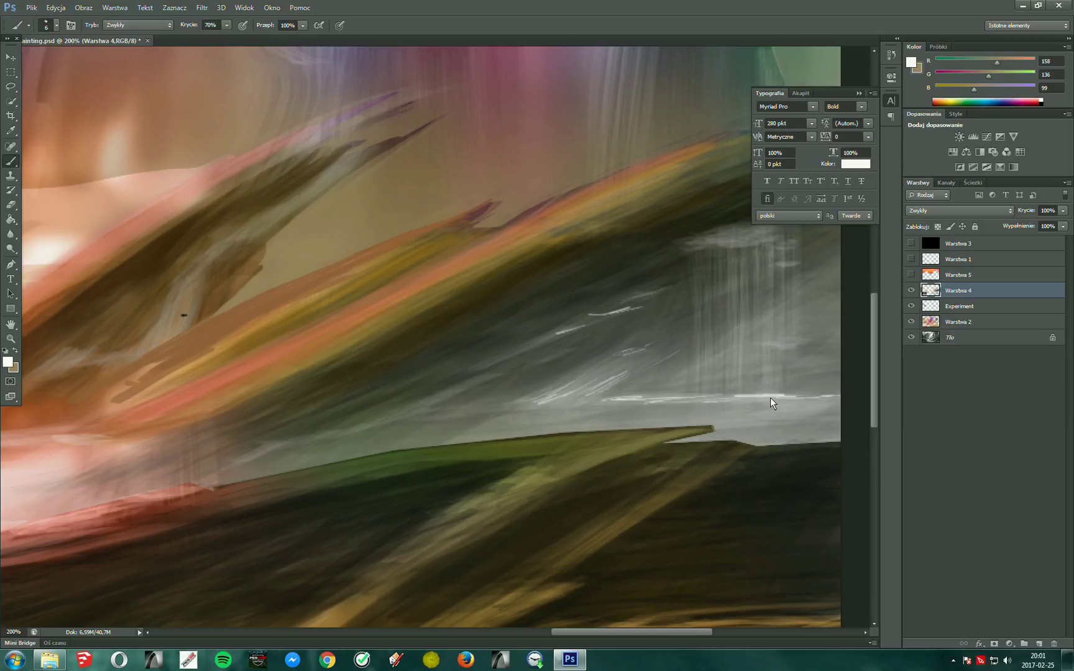
{"action": "left_click_drag", "start_coordinate": [670, 410], "coordinate": [833, 424]}
{"action": "left_click_drag", "start_coordinate": [653, 409], "coordinate": [860, 407]}
{"action": "left_click_drag", "start_coordinate": [436, 422], "coordinate": [506, 421]}
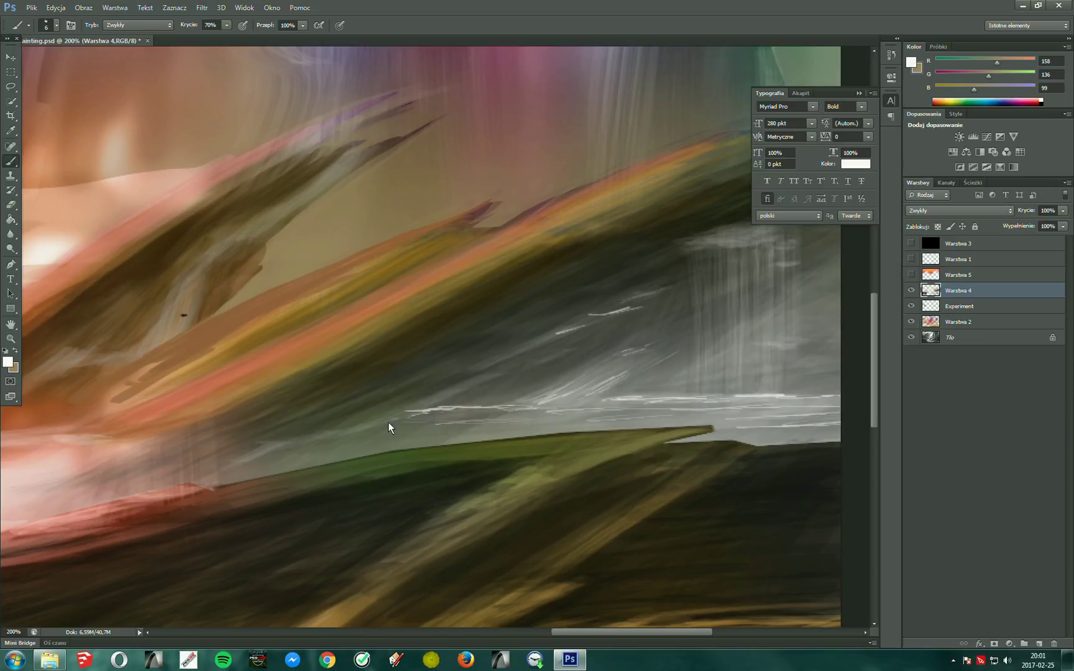
{"action": "left_click_drag", "start_coordinate": [334, 439], "coordinate": [394, 435]}
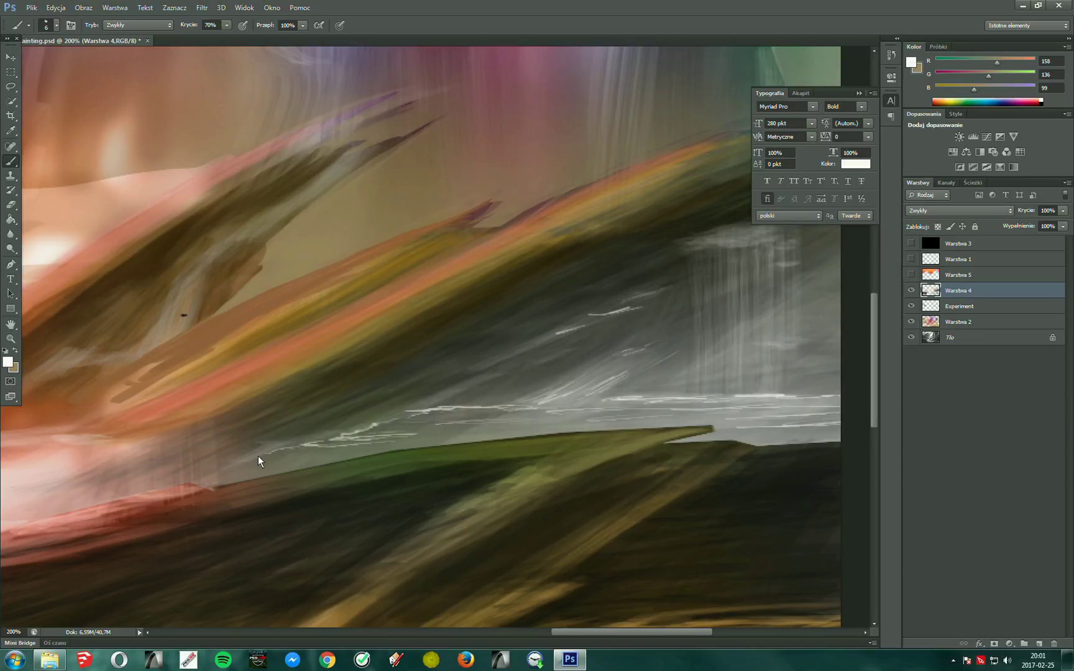
{"action": "left_click_drag", "start_coordinate": [212, 471], "coordinate": [341, 457]}
{"action": "mouse_move", "coordinate": [570, 413]}
{"action": "left_mouse_down"}
{"action": "mouse_move", "coordinate": [634, 409]}
{"action": "mouse_move", "coordinate": [522, 405]}
{"action": "left_mouse_up"}
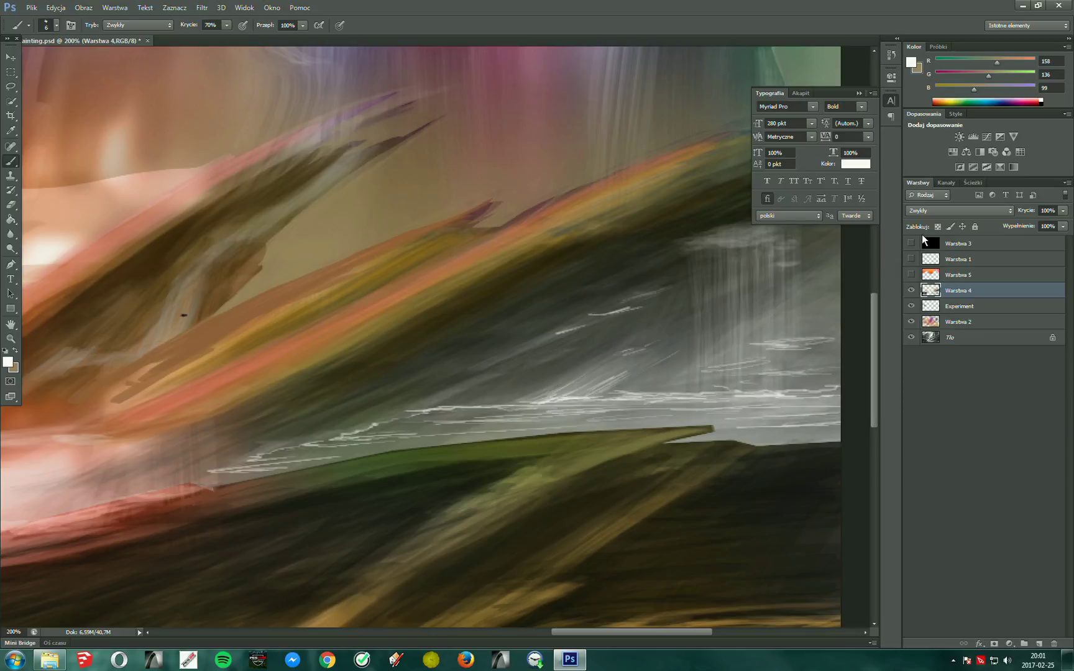
Paint vertical white streaks down the right-hand waterfall and its right edge
{"action": "left_click", "coordinate": [694, 348], "text": "shift"}
{"action": "mouse_move", "coordinate": [691, 373]}
{"action": "left_mouse_down"}
{"action": "mouse_move", "coordinate": [690, 236]}
{"action": "mouse_move", "coordinate": [709, 369]}
{"action": "mouse_move", "coordinate": [718, 248]}
{"action": "left_mouse_up"}
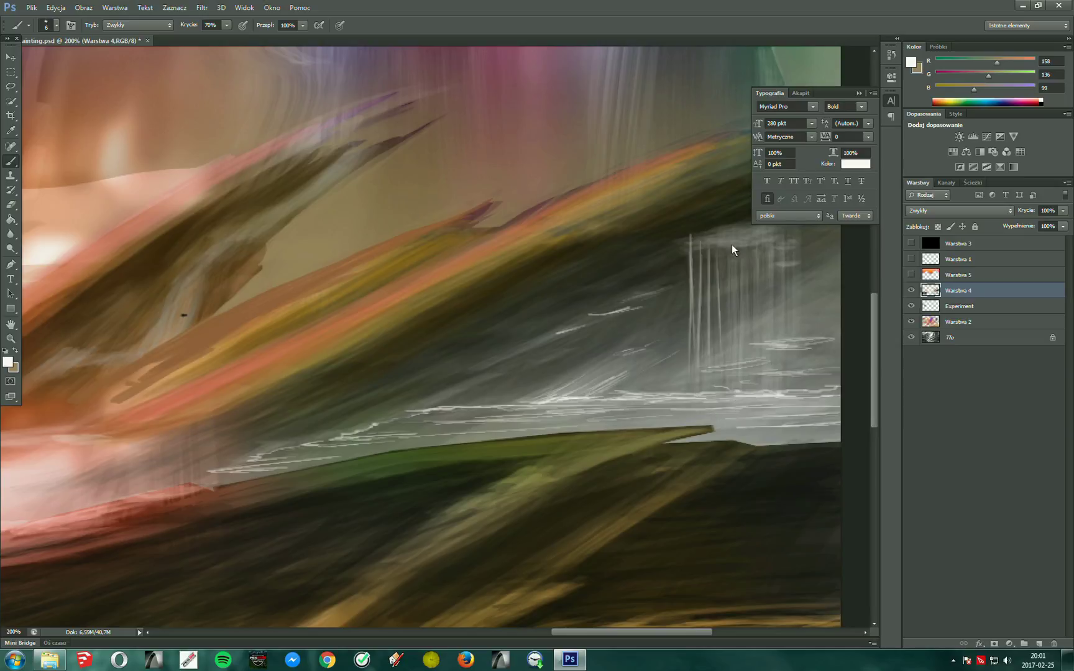
{"action": "mouse_move", "coordinate": [743, 321]}
{"action": "left_mouse_down"}
{"action": "mouse_move", "coordinate": [744, 245]}
{"action": "mouse_move", "coordinate": [727, 327]}
{"action": "left_mouse_up"}
{"action": "left_click_drag", "start_coordinate": [744, 217], "coordinate": [743, 349]}
{"action": "mouse_move", "coordinate": [750, 300]}
{"action": "left_mouse_down"}
{"action": "mouse_move", "coordinate": [750, 230]}
{"action": "mouse_move", "coordinate": [778, 348]}
{"action": "mouse_move", "coordinate": [788, 263]}
{"action": "left_mouse_up"}
{"action": "left_click_drag", "start_coordinate": [797, 378], "coordinate": [798, 240]}
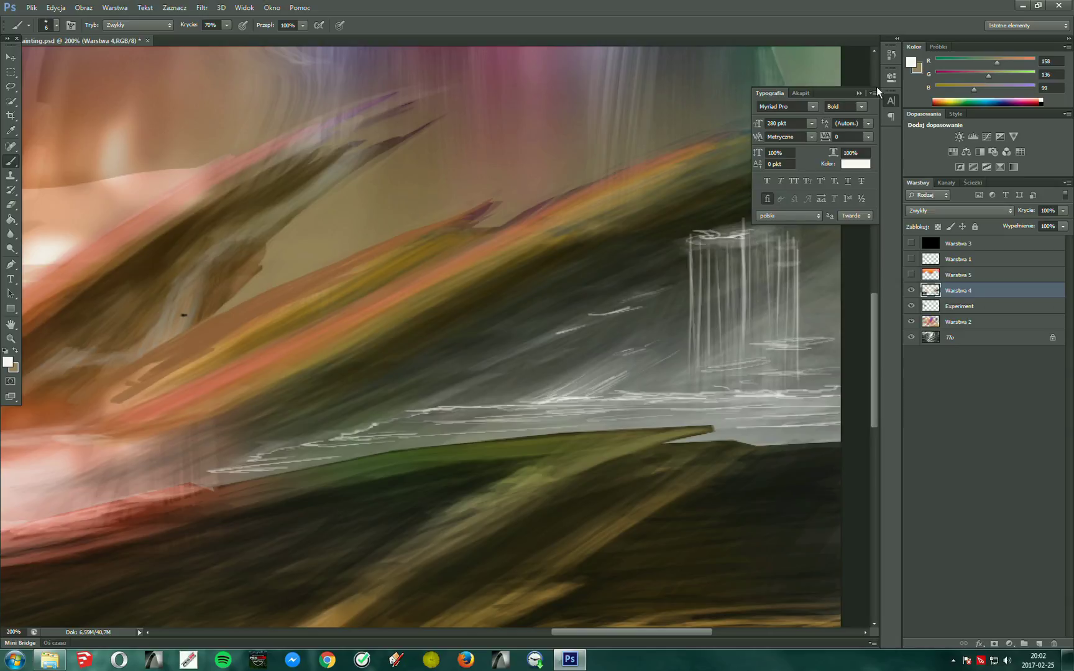
Collapse the character panel and brighten the waterfall with vertical light strokes
{"action": "left_click", "coordinate": [858, 92]}
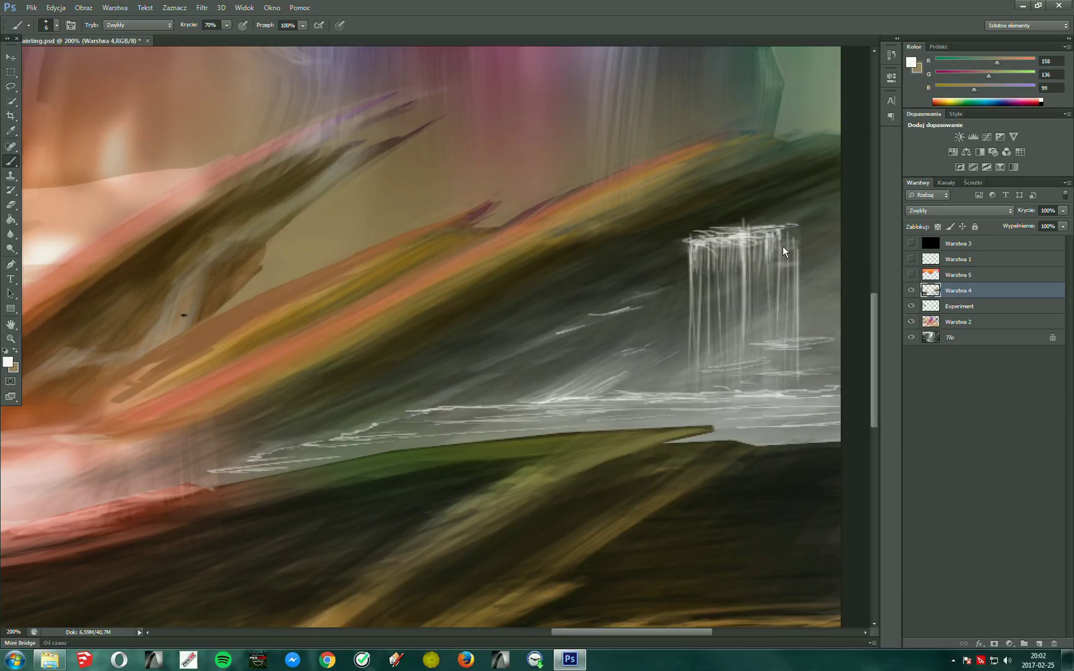
{"action": "left_click_drag", "start_coordinate": [766, 249], "coordinate": [753, 313]}
{"action": "left_click_drag", "start_coordinate": [760, 274], "coordinate": [763, 323]}
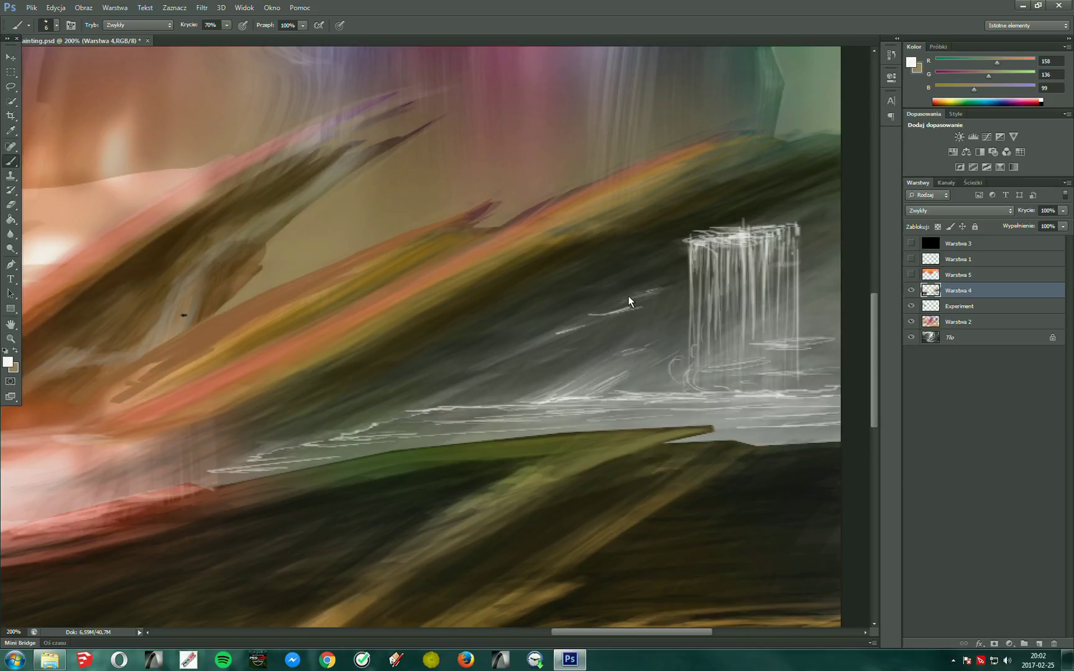
Streak thin light strokes across the grey rock slope left of the waterfall
{"action": "left_click_drag", "start_coordinate": [631, 285], "coordinate": [668, 268]}
{"action": "left_click_drag", "start_coordinate": [490, 339], "coordinate": [522, 329]}
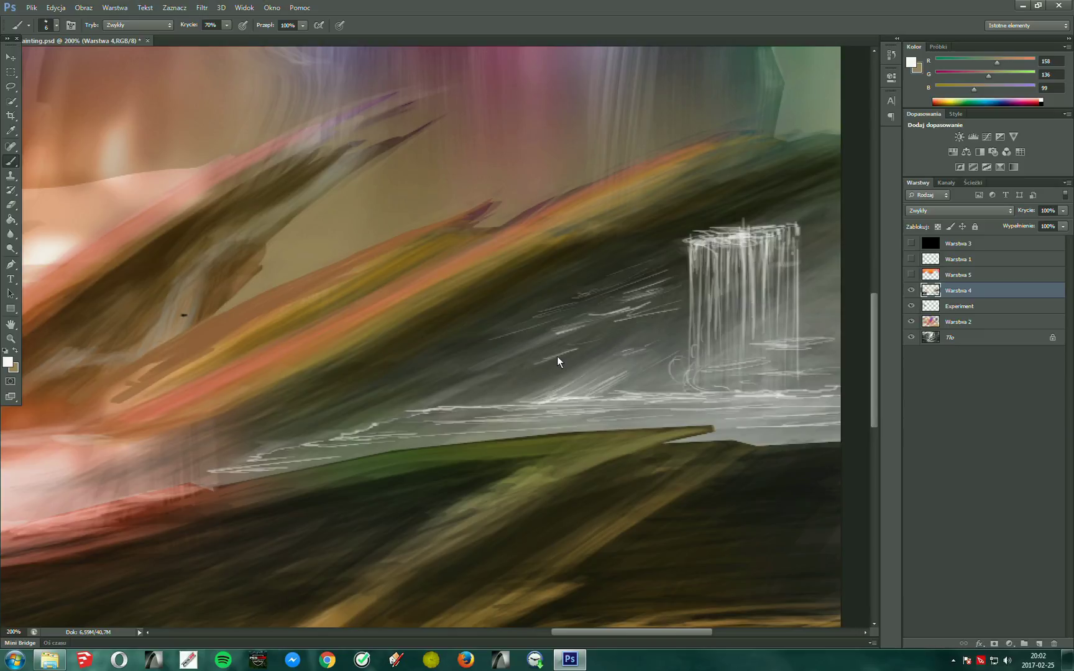
{"action": "mouse_move", "coordinate": [658, 331]}
{"action": "left_mouse_down"}
{"action": "mouse_move", "coordinate": [569, 358]}
{"action": "mouse_move", "coordinate": [648, 330]}
{"action": "left_mouse_up"}
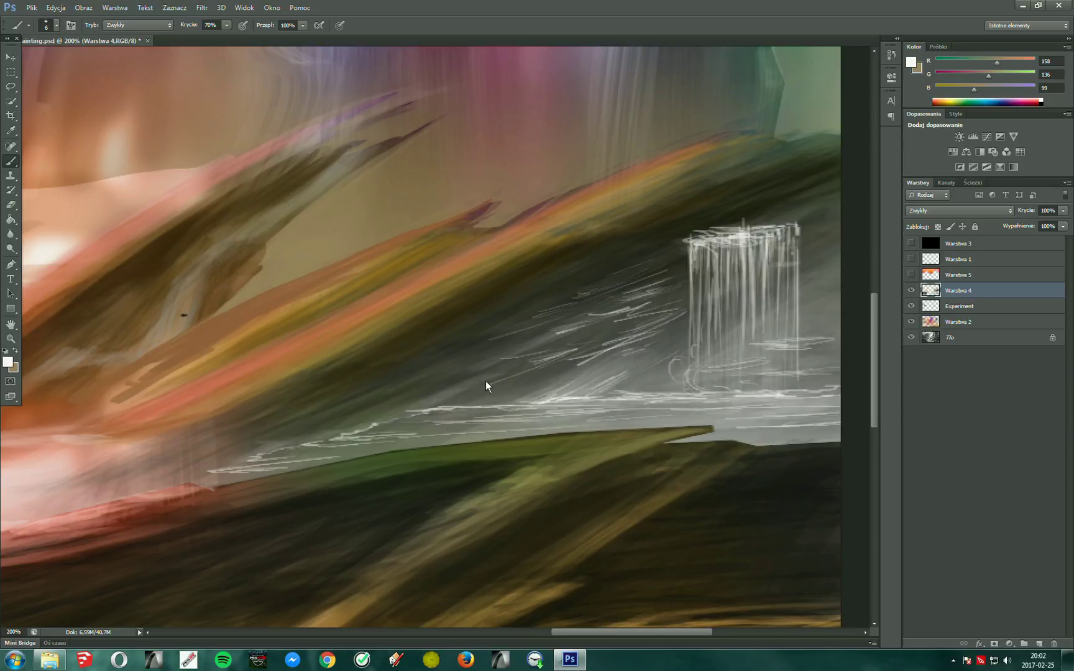
{"action": "mouse_move", "coordinate": [552, 338]}
{"action": "left_mouse_down"}
{"action": "mouse_move", "coordinate": [443, 380]}
{"action": "mouse_move", "coordinate": [484, 390]}
{"action": "left_mouse_up"}
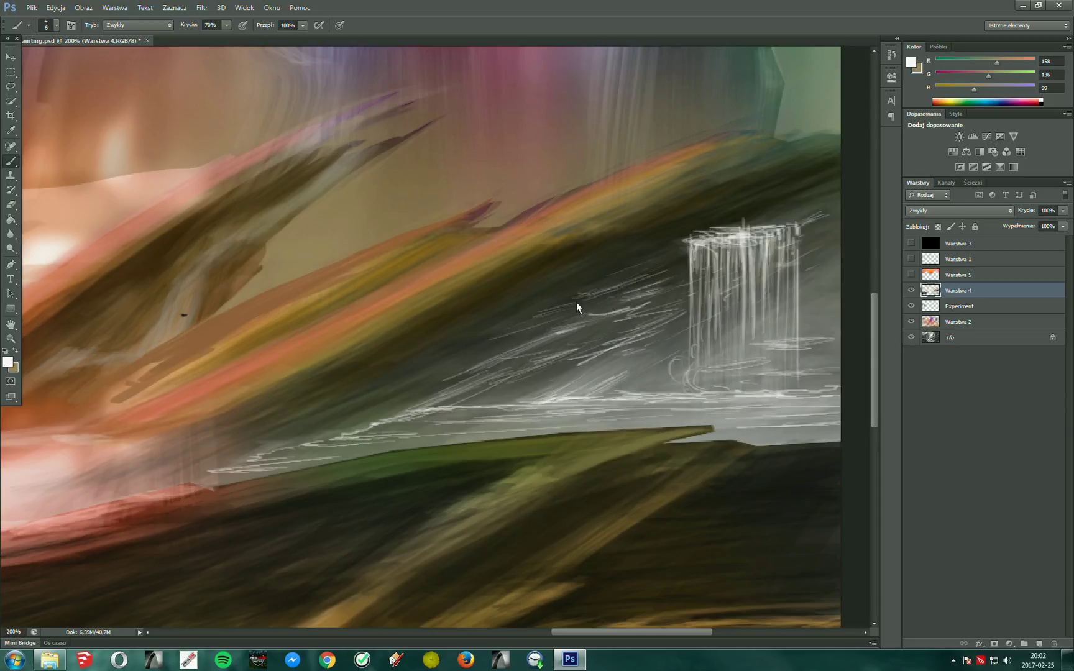
Add thin white strokes along the waterfall's top and the ledge above it
{"action": "left_click_drag", "start_coordinate": [680, 270], "coordinate": [650, 279]}
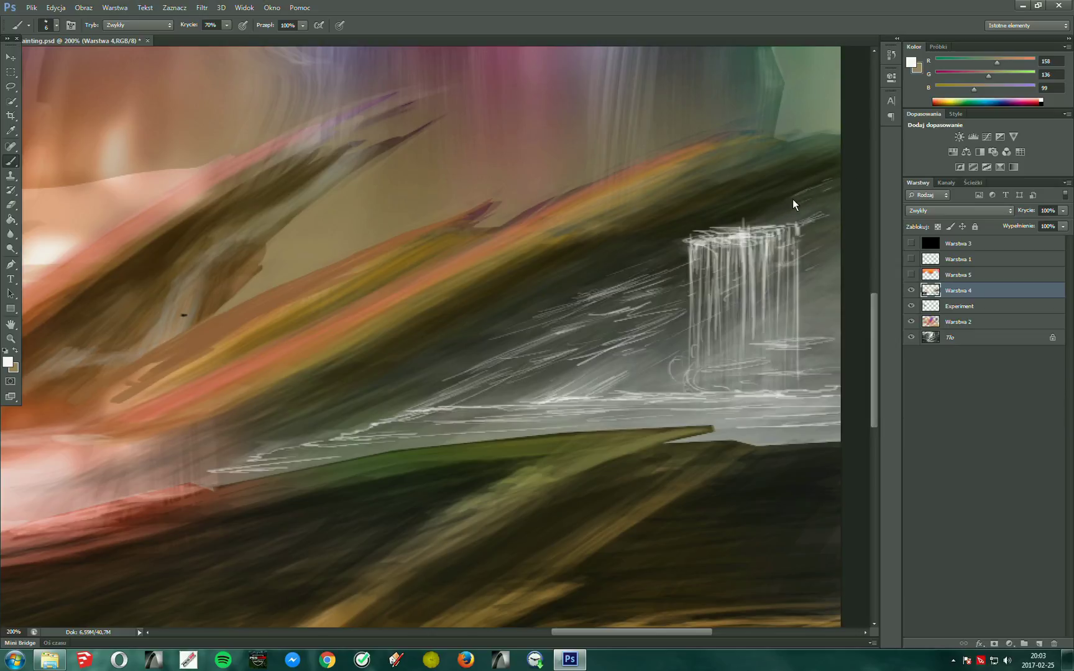
{"action": "left_click_drag", "start_coordinate": [680, 232], "coordinate": [747, 214]}
{"action": "left_click_drag", "start_coordinate": [614, 266], "coordinate": [657, 246]}
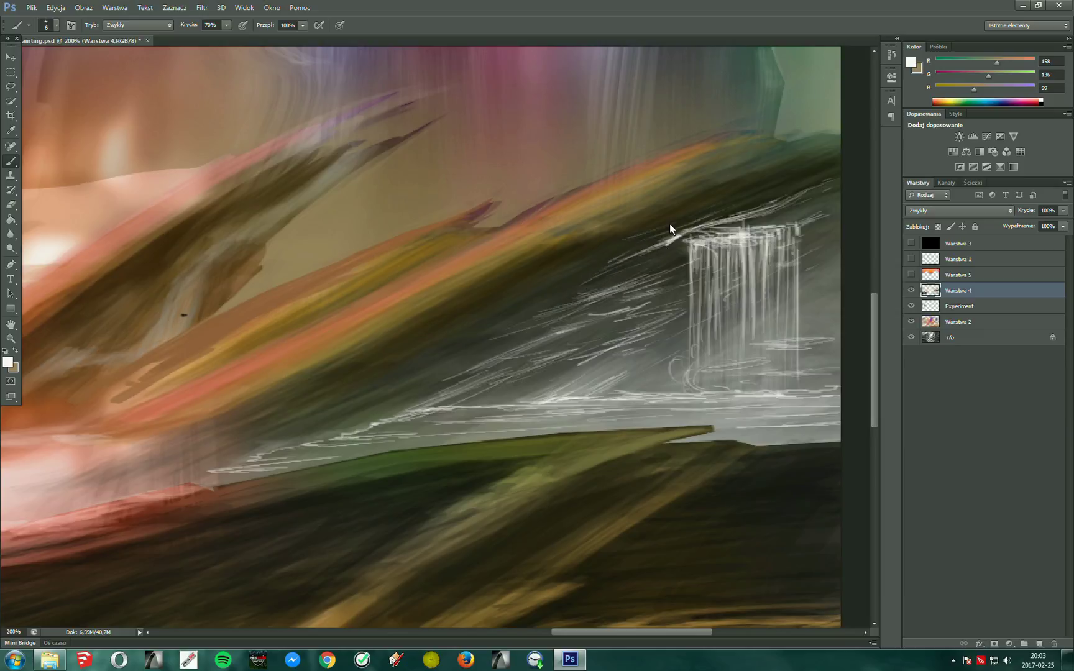
{"action": "left_click_drag", "start_coordinate": [721, 207], "coordinate": [658, 231]}
{"action": "mouse_move", "coordinate": [792, 180]}
{"action": "left_mouse_down"}
{"action": "mouse_move", "coordinate": [749, 197]}
{"action": "mouse_move", "coordinate": [757, 195]}
{"action": "left_mouse_up"}
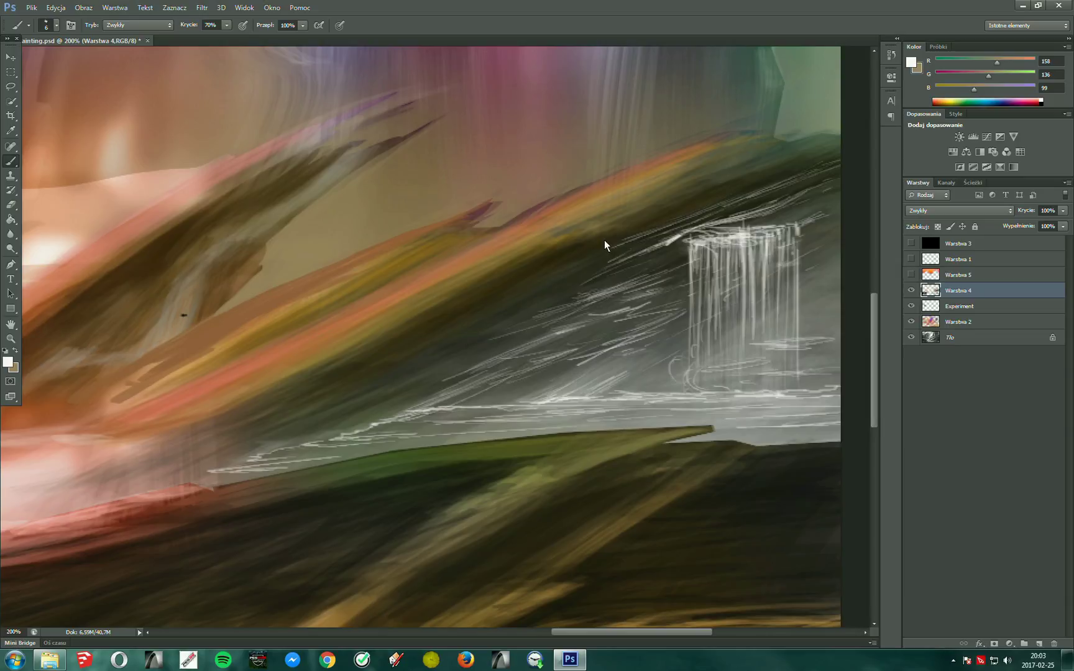
Sweep long diagonal light strokes down the rock slope, plus a few near the waterfall top
{"action": "left_click_drag", "start_coordinate": [604, 247], "coordinate": [502, 297]}
{"action": "left_click_drag", "start_coordinate": [481, 330], "coordinate": [456, 341]}
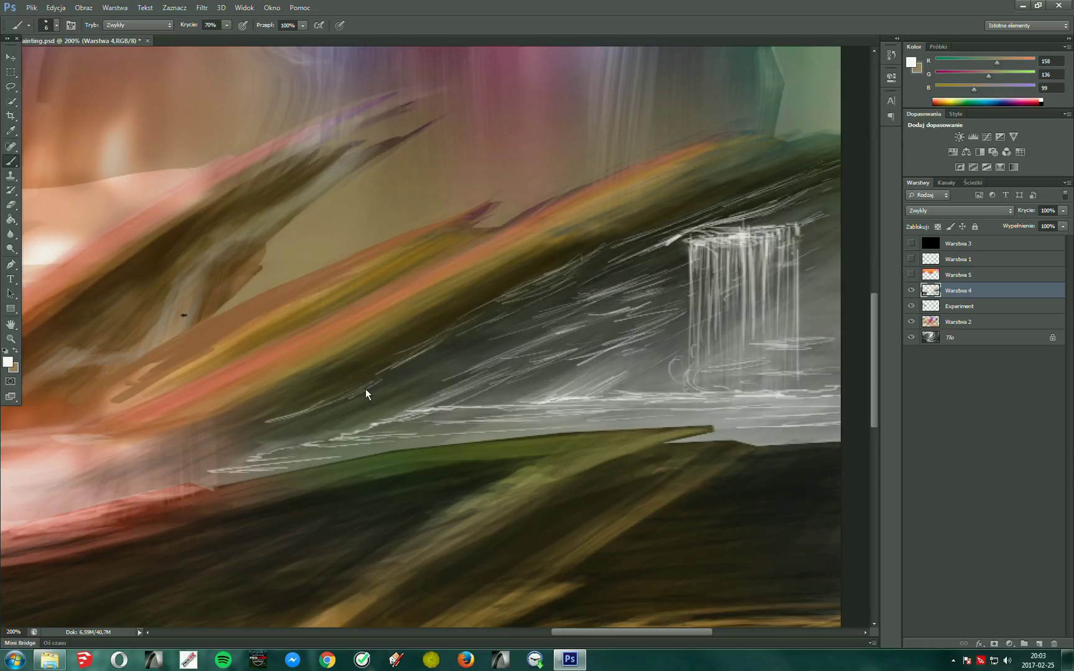
{"action": "left_click_drag", "start_coordinate": [378, 384], "coordinate": [358, 392]}
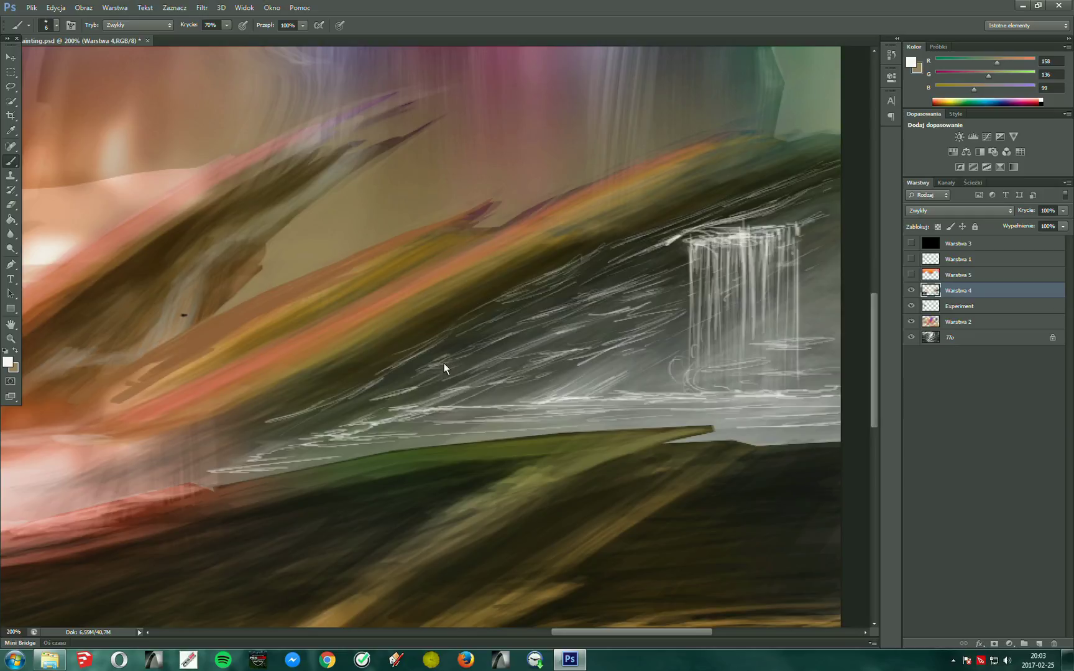
{"action": "left_click_drag", "start_coordinate": [680, 235], "coordinate": [618, 257]}
{"action": "left_click_drag", "start_coordinate": [665, 241], "coordinate": [714, 208]}
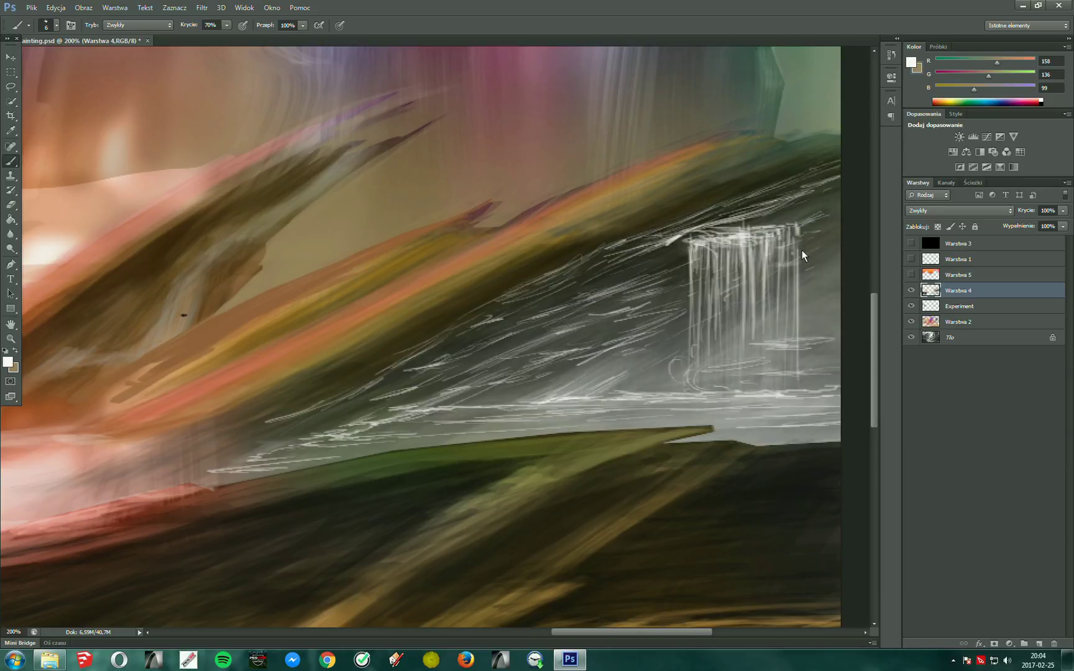
{"action": "left_click_drag", "start_coordinate": [801, 307], "coordinate": [815, 300]}
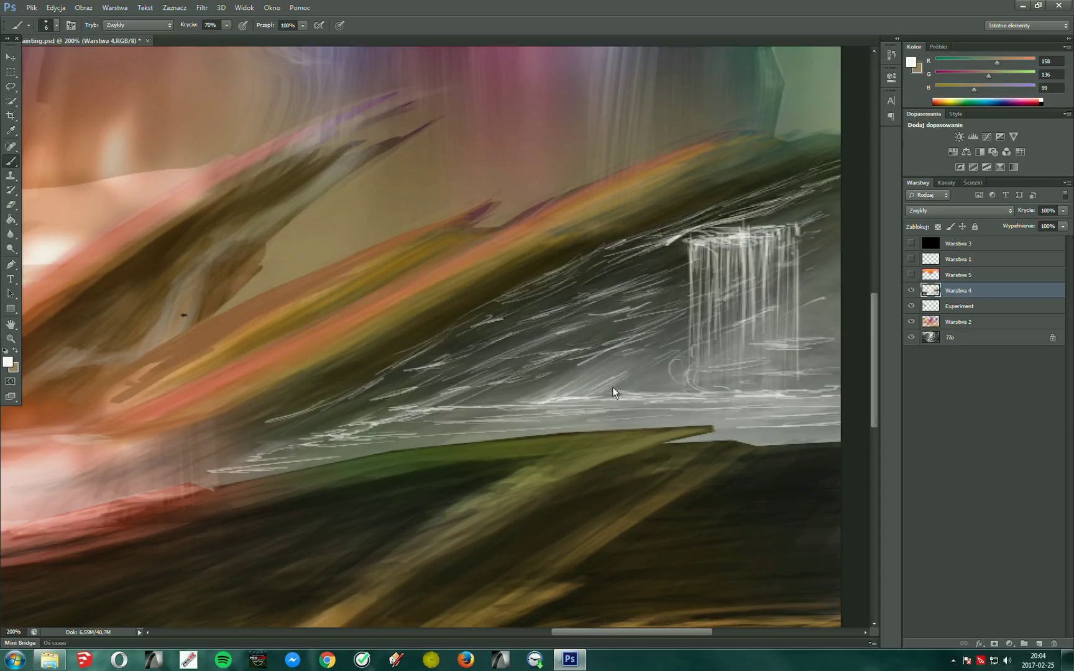
Zoom out to 66.7% and make a golden tone sampled from the lower shore the painting colour
{"action": "scroll", "coordinate": [673, 358], "scroll_direction": "down", "scroll_amount": 2}
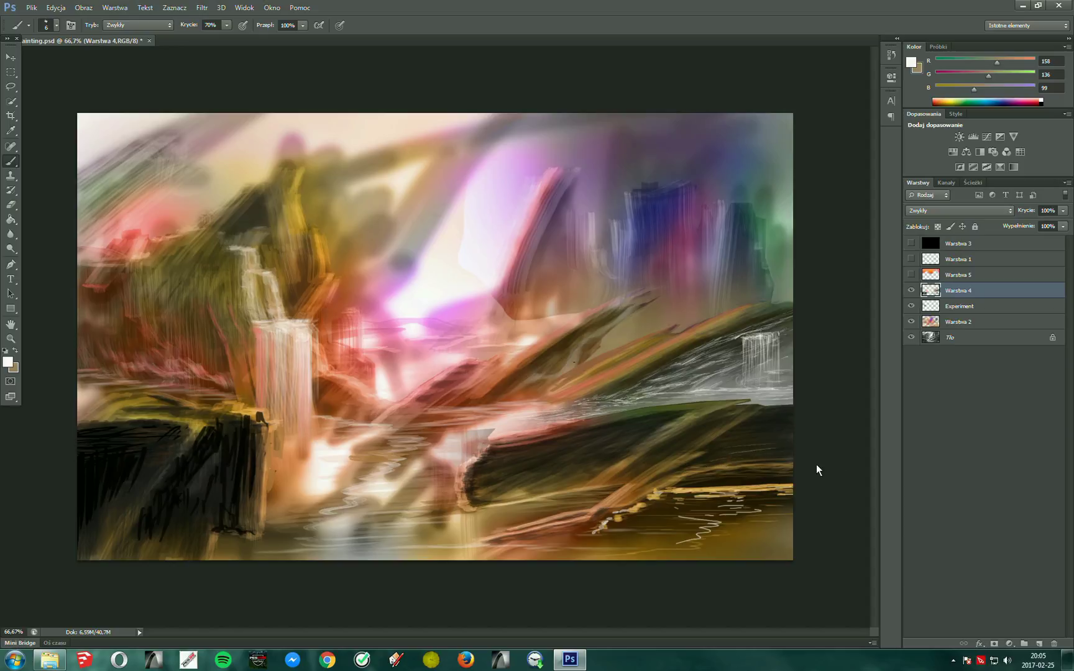
{"action": "key", "text": "alt"}
{"action": "key", "text": "alt"}
{"action": "left_click", "coordinate": [762, 487], "text": "alt"}
{"action": "left_click", "coordinate": [16, 351]}
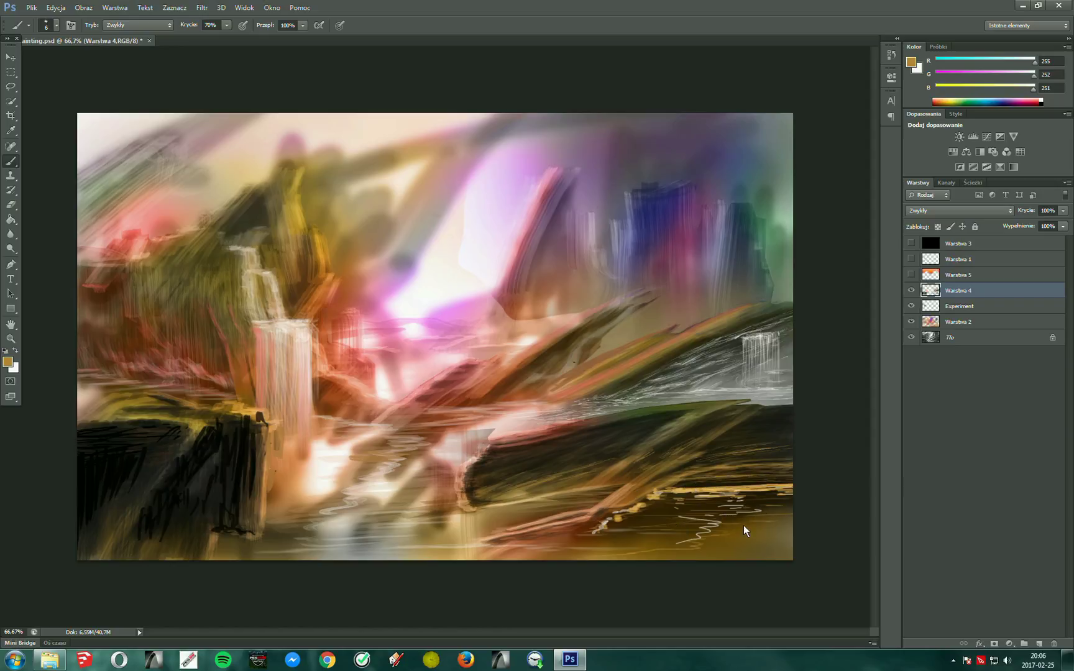
With a slightly larger brush, paint golden horizontal streaks on the foreground water
{"action": "key", "text": "bracketright"}
{"action": "key", "text": "bracketright"}
{"action": "key", "text": "bracketright"}
{"action": "left_click_drag", "start_coordinate": [750, 535], "coordinate": [623, 510]}
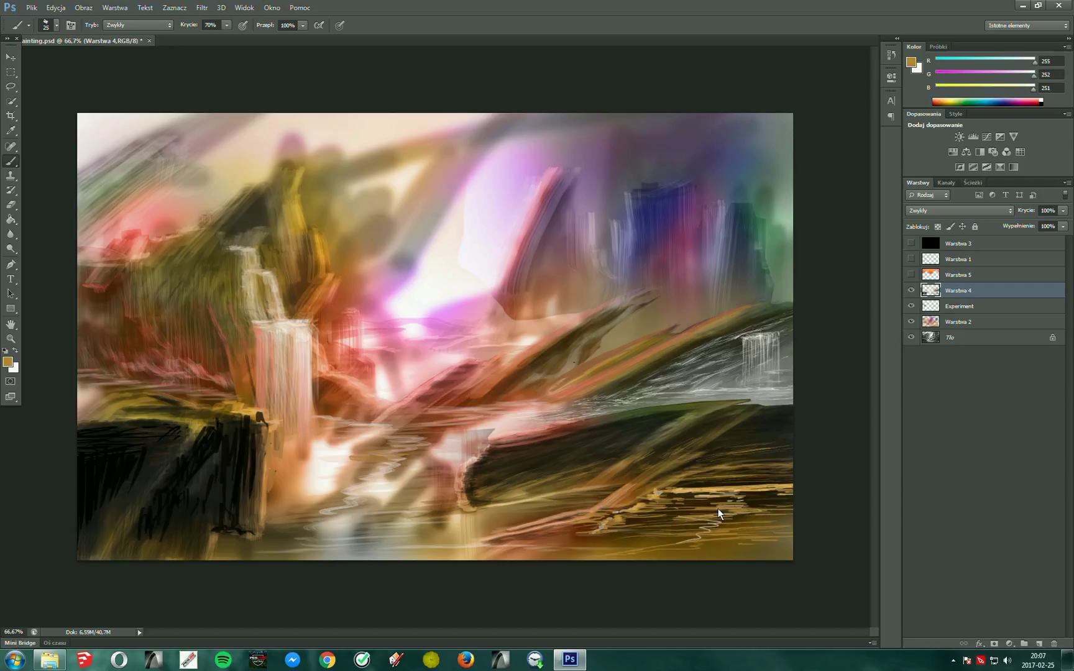
{"action": "mouse_move", "coordinate": [707, 494]}
{"action": "left_mouse_down"}
{"action": "mouse_move", "coordinate": [673, 494]}
{"action": "mouse_move", "coordinate": [680, 522]}
{"action": "mouse_move", "coordinate": [636, 542]}
{"action": "left_mouse_up"}
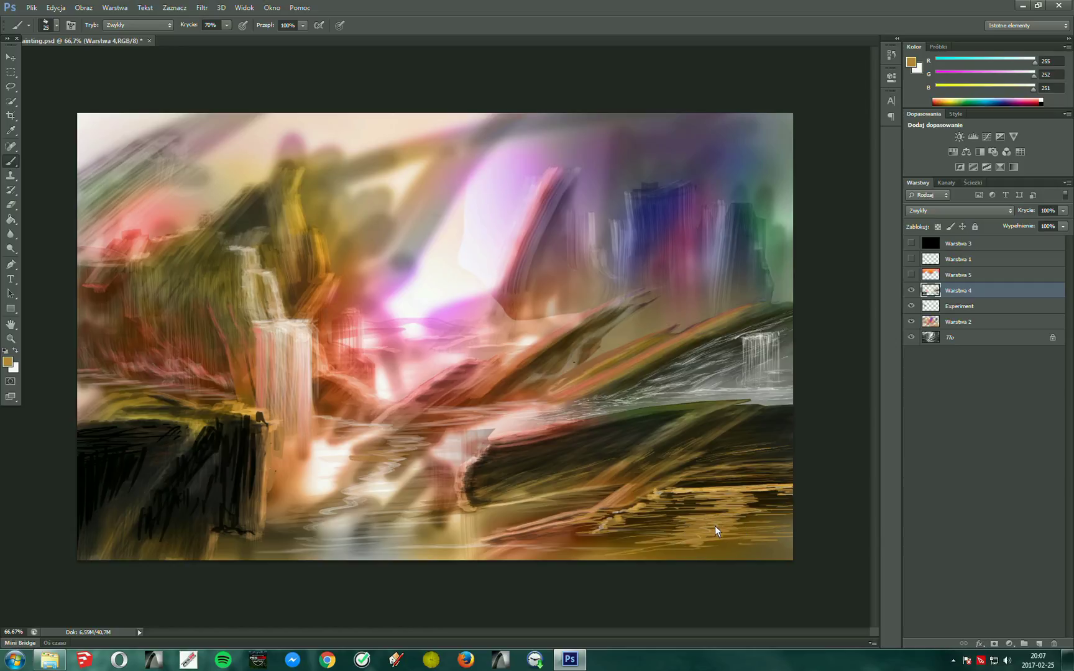
{"action": "left_click_drag", "start_coordinate": [775, 513], "coordinate": [752, 514]}
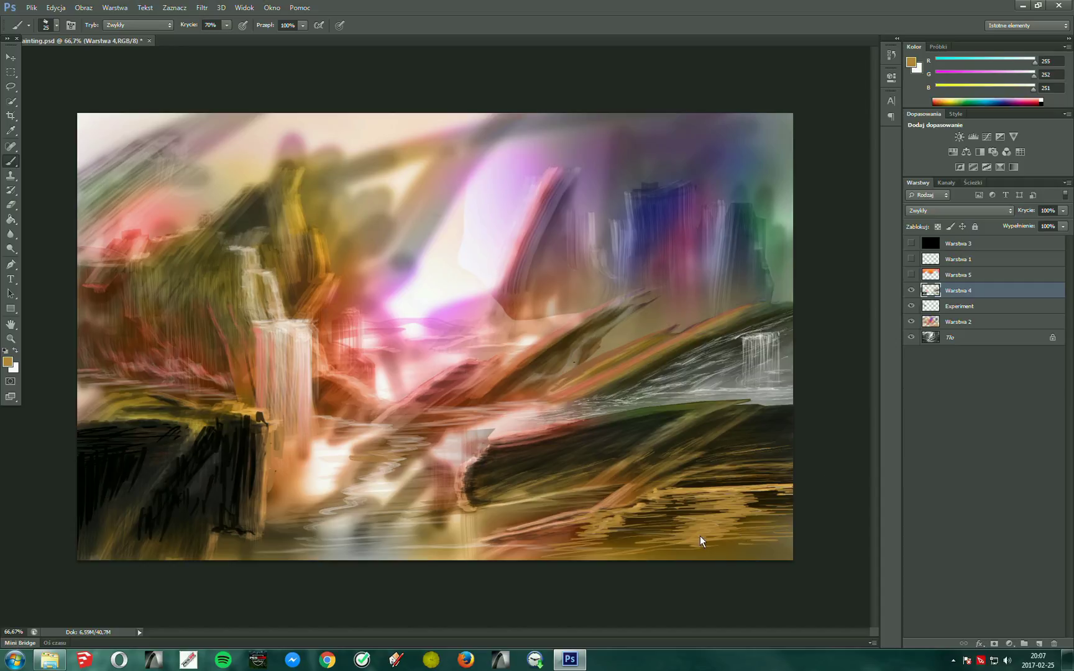
{"action": "left_click_drag", "start_coordinate": [640, 537], "coordinate": [663, 537]}
Sample dark browns (53, 35, 8) from the painting and add dark brown streaks in the golden water
{"action": "left_click", "coordinate": [685, 512], "text": "alt"}
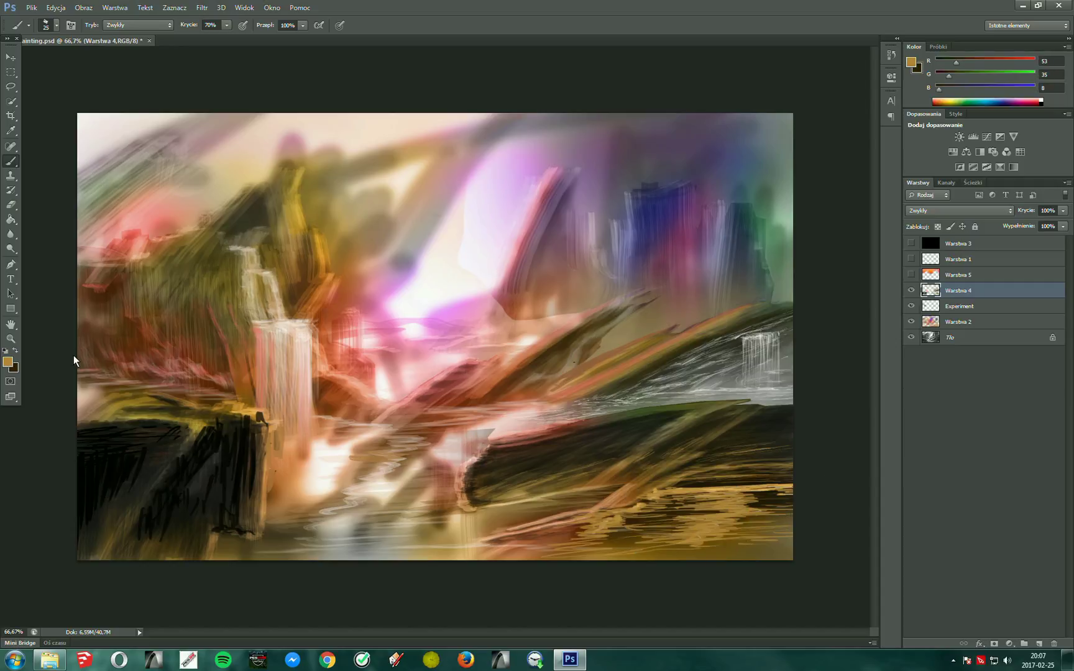
{"action": "left_click", "coordinate": [15, 351]}
{"action": "left_click_drag", "start_coordinate": [694, 504], "coordinate": [749, 501]}
{"action": "mouse_move", "coordinate": [672, 501]}
{"action": "left_mouse_down"}
{"action": "mouse_move", "coordinate": [750, 493]}
{"action": "mouse_move", "coordinate": [694, 495]}
{"action": "left_mouse_up"}
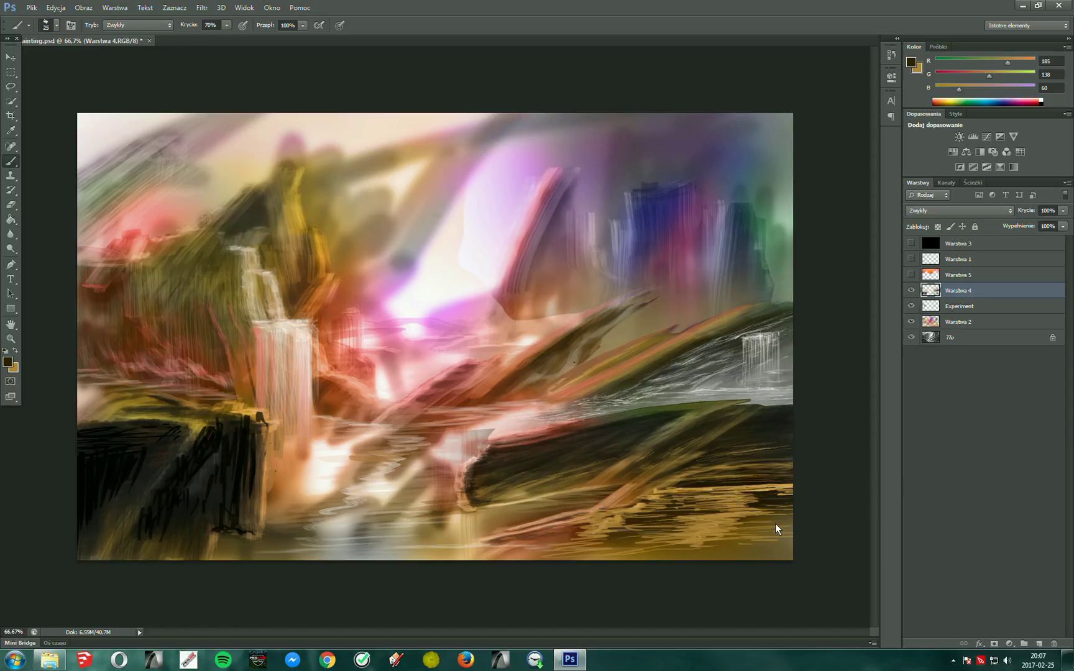
{"action": "left_click", "coordinate": [715, 533], "text": "alt"}
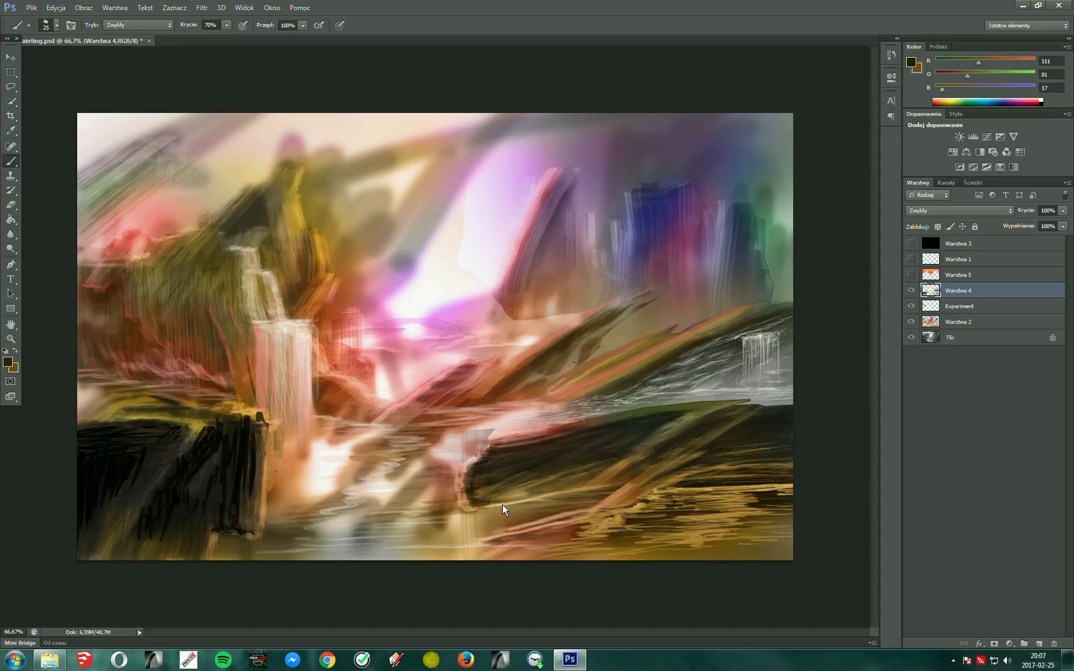
{"action": "left_click", "coordinate": [677, 539], "text": "alt"}
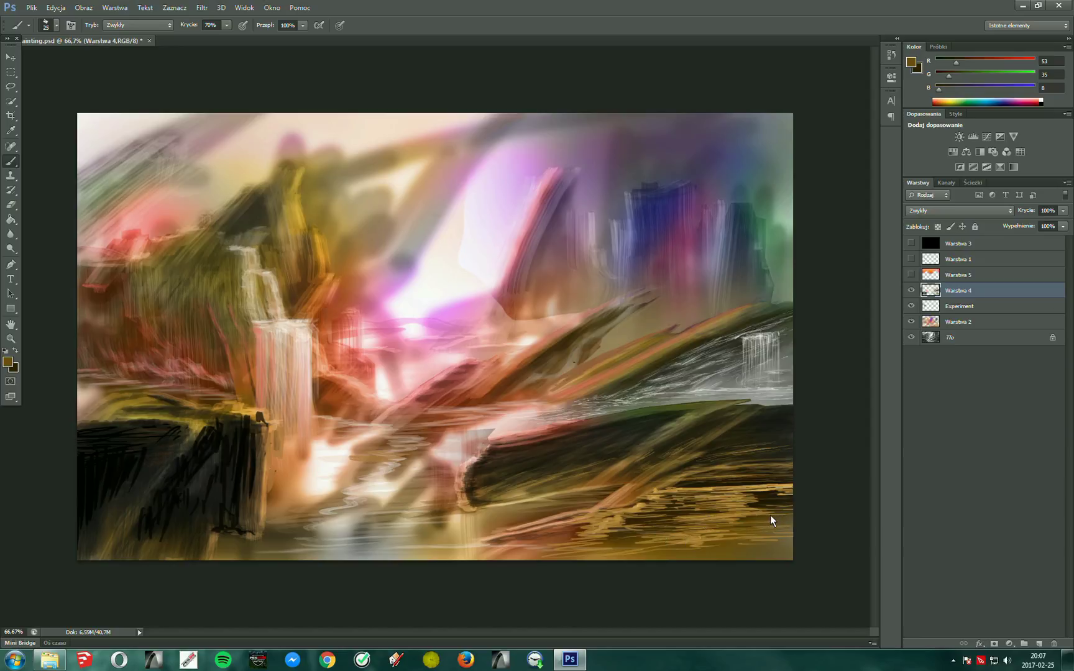
{"action": "left_click_drag", "start_coordinate": [691, 544], "coordinate": [703, 545]}
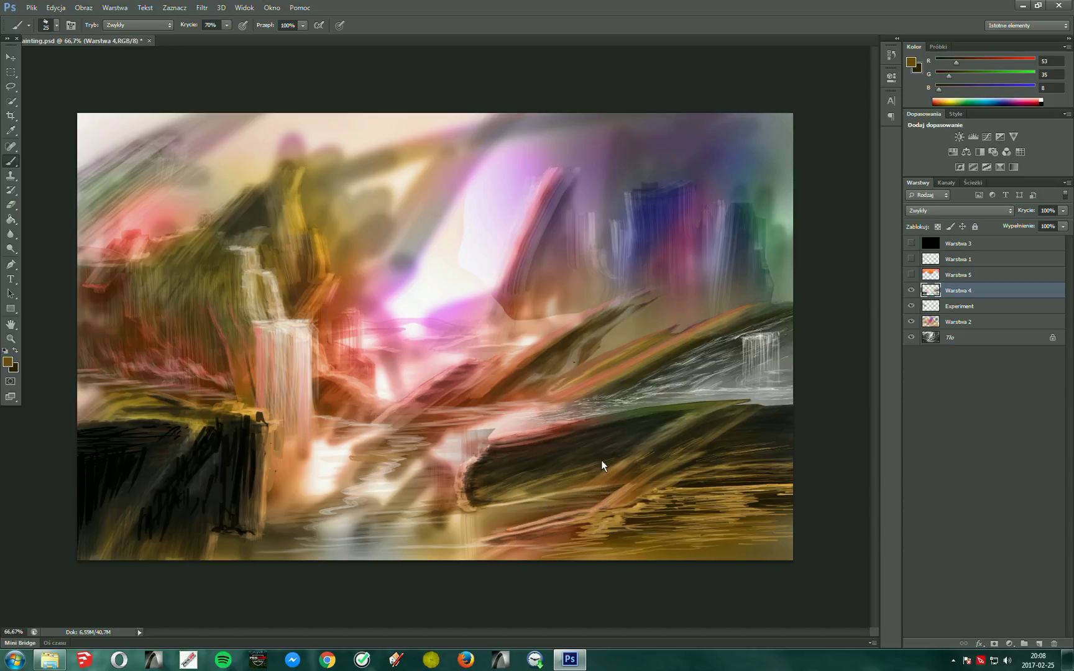
Draw a freehand Lasso selection around the central river and ridge down to the bottom edge
{"action": "key", "text": "l"}
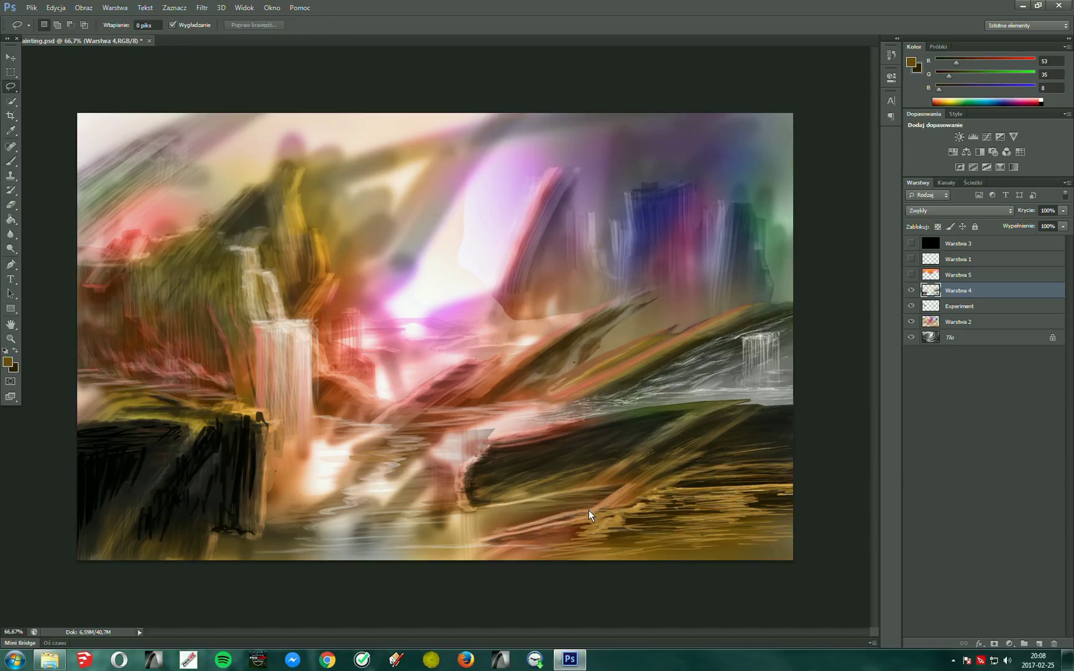
{"action": "left_click_drag", "start_coordinate": [626, 483], "coordinate": [592, 509]}
{"action": "left_click", "coordinate": [582, 514]}
{"action": "left_click", "coordinate": [596, 509]}
{"action": "left_click_drag", "start_coordinate": [721, 291], "coordinate": [475, 592]}
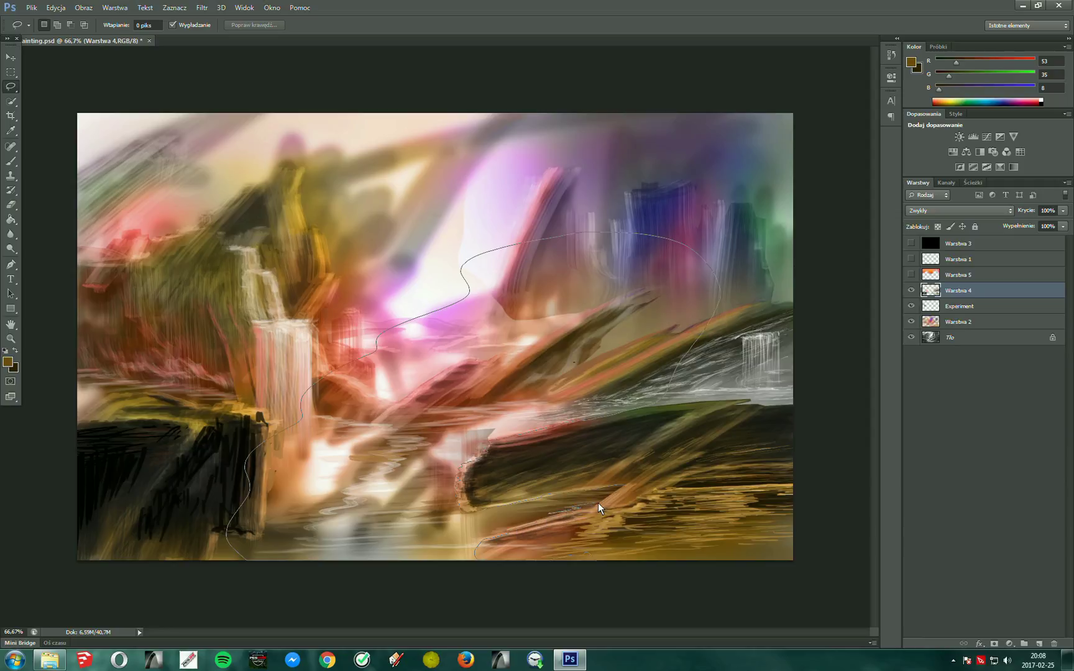
{"action": "left_click_drag", "start_coordinate": [602, 502], "coordinate": [595, 501]}
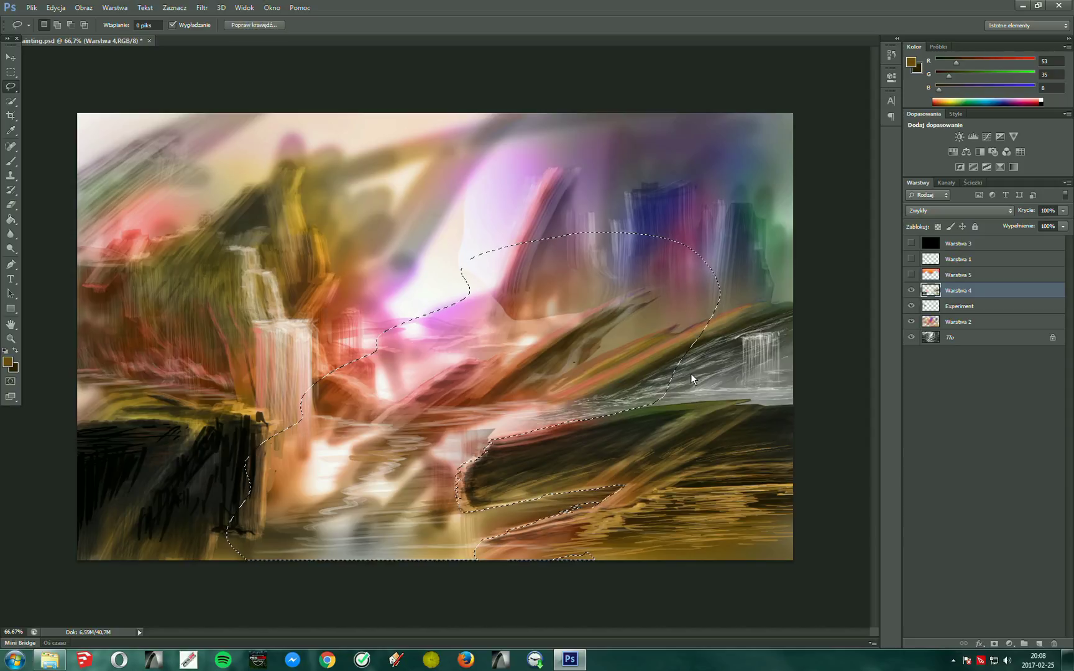
{"action": "key", "text": "alt"}
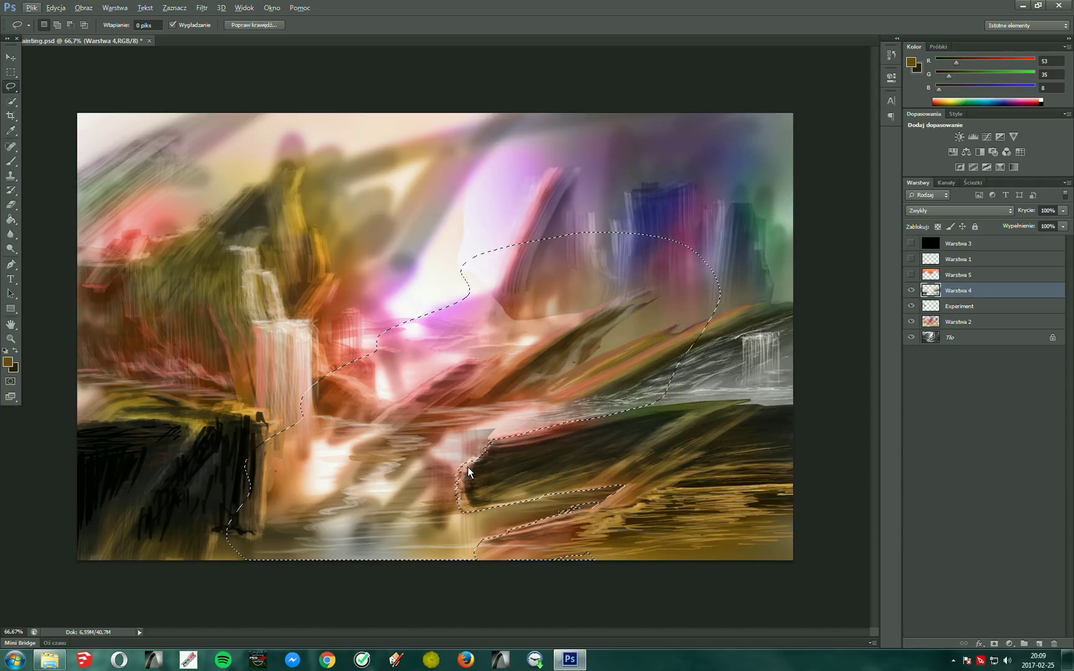
Sample pale pink and paint it into the selected river with a 300 px brush at 50% opacity
{"action": "key", "text": "b"}
{"action": "left_click", "coordinate": [501, 434], "text": "alt"}
{"action": "left_click", "coordinate": [15, 351]}
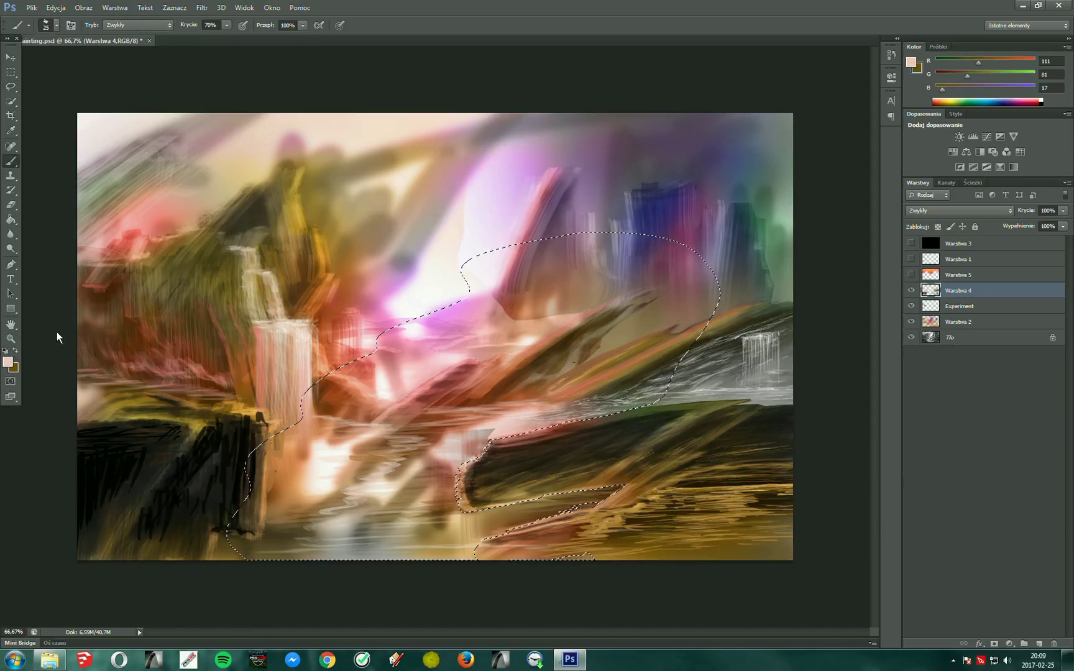
{"action": "left_click", "coordinate": [53, 25]}
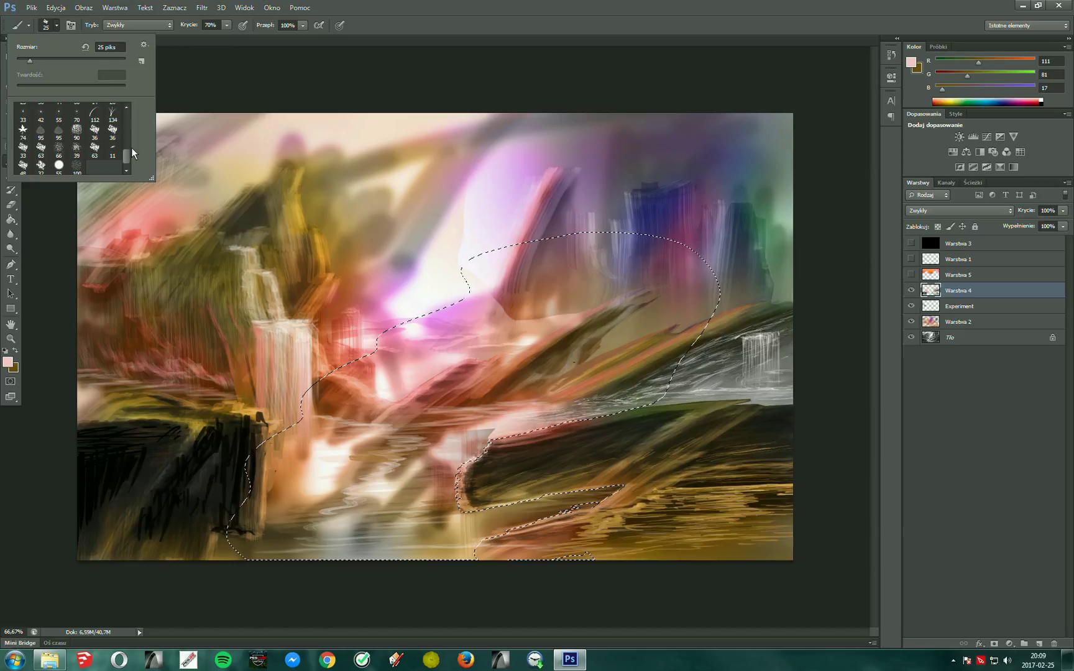
{"action": "left_click", "coordinate": [402, 73]}
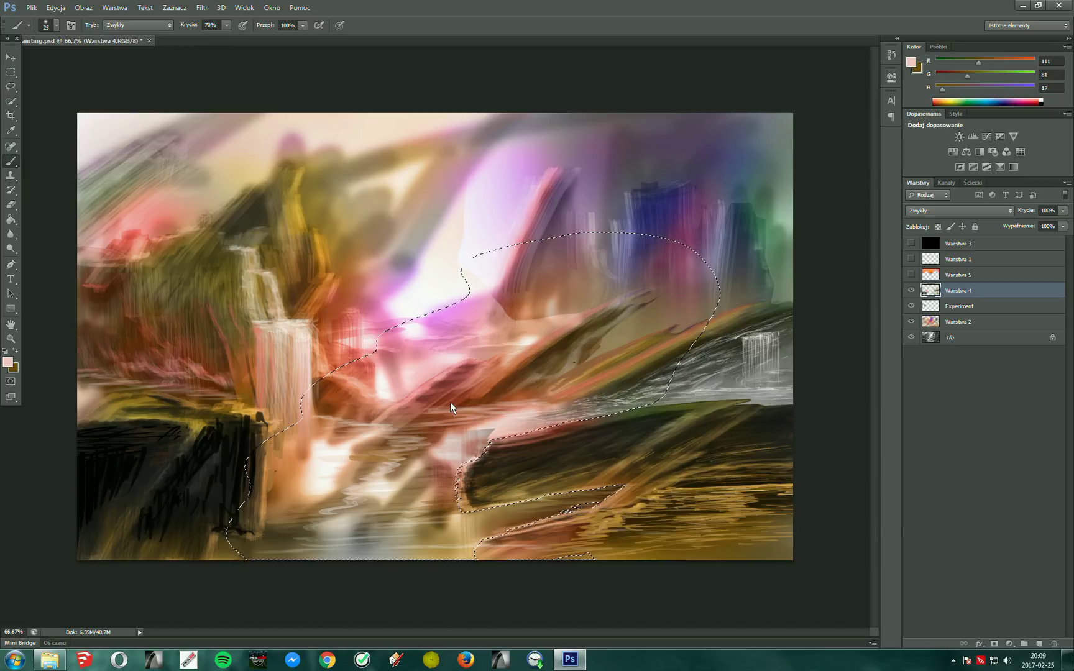
{"action": "key", "text": "bracketright"}
{"action": "key", "text": "bracketright"}
{"action": "key", "text": "bracketright"}
{"action": "key", "text": "bracketright"}
{"action": "key", "text": "bracketright"}
{"action": "key", "text": "bracketright"}
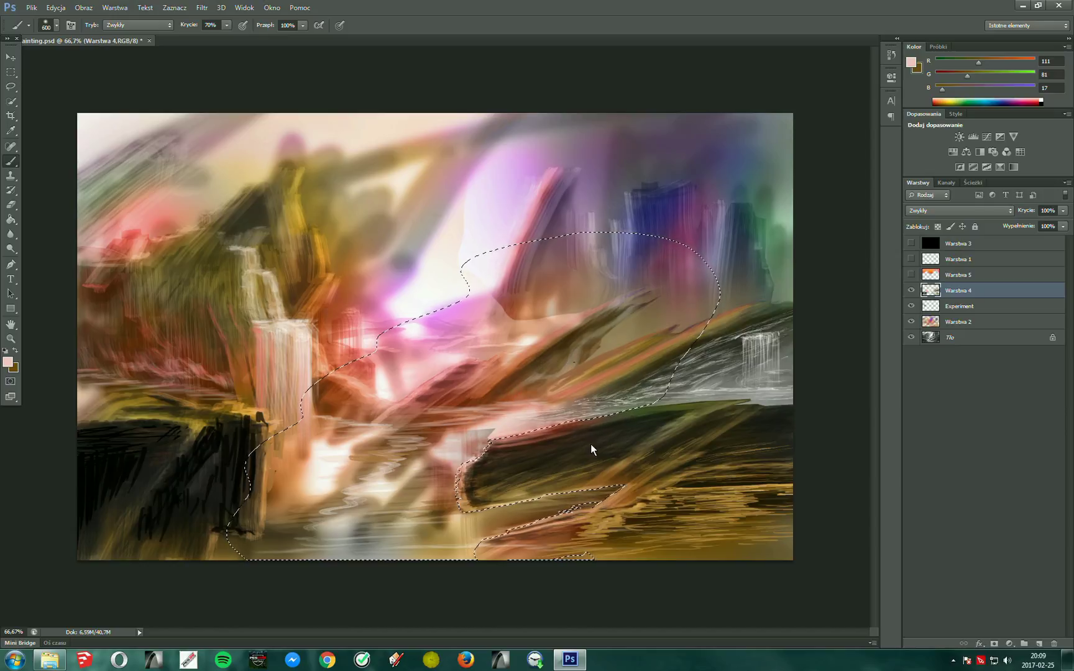
{"action": "key", "text": "bracketleft"}
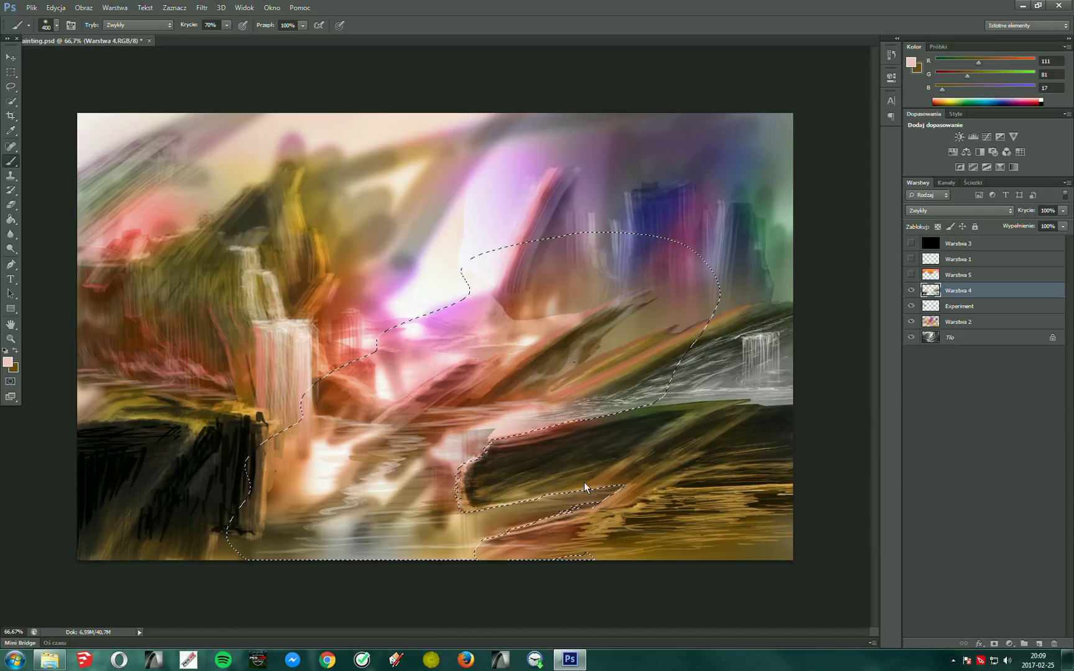
{"action": "key", "text": "bracketleft"}
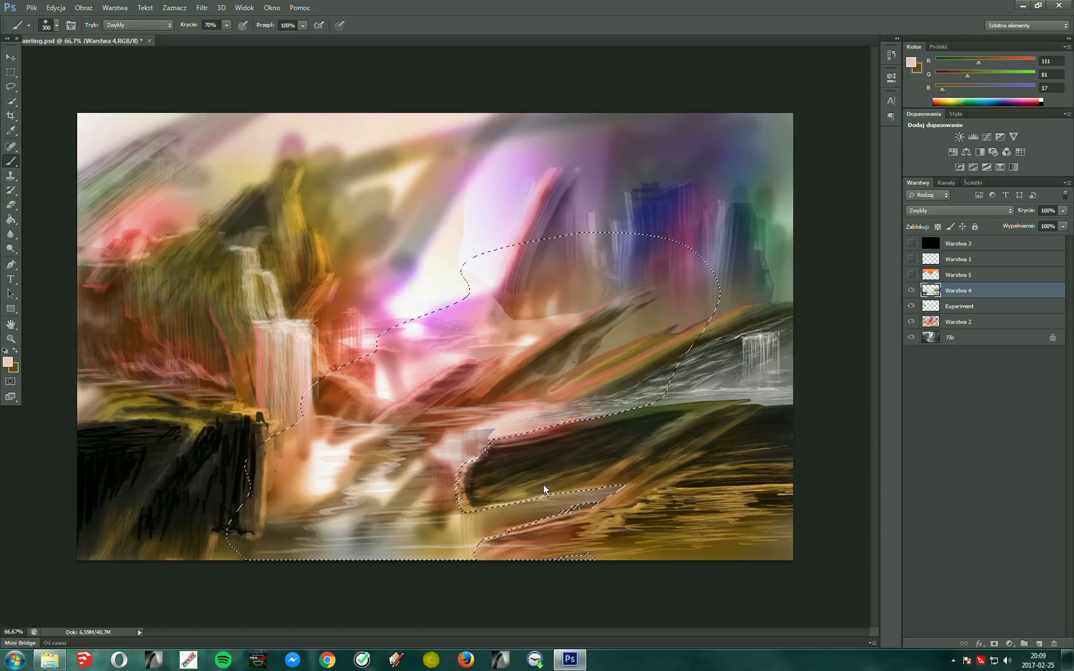
{"action": "key", "text": "5"}
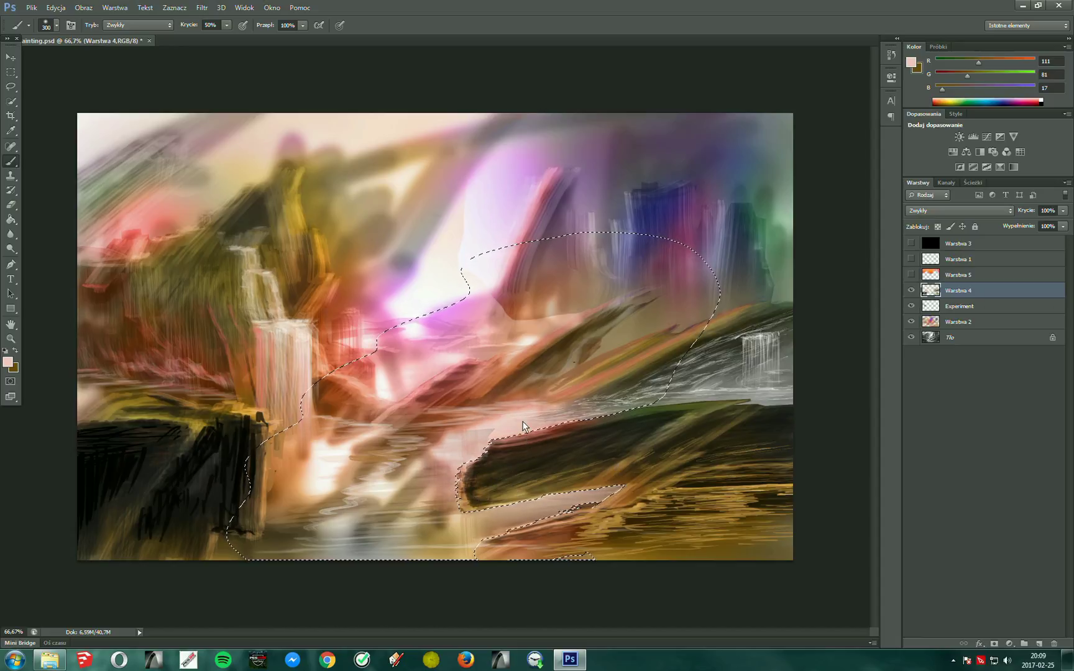
{"action": "key", "text": "0"}
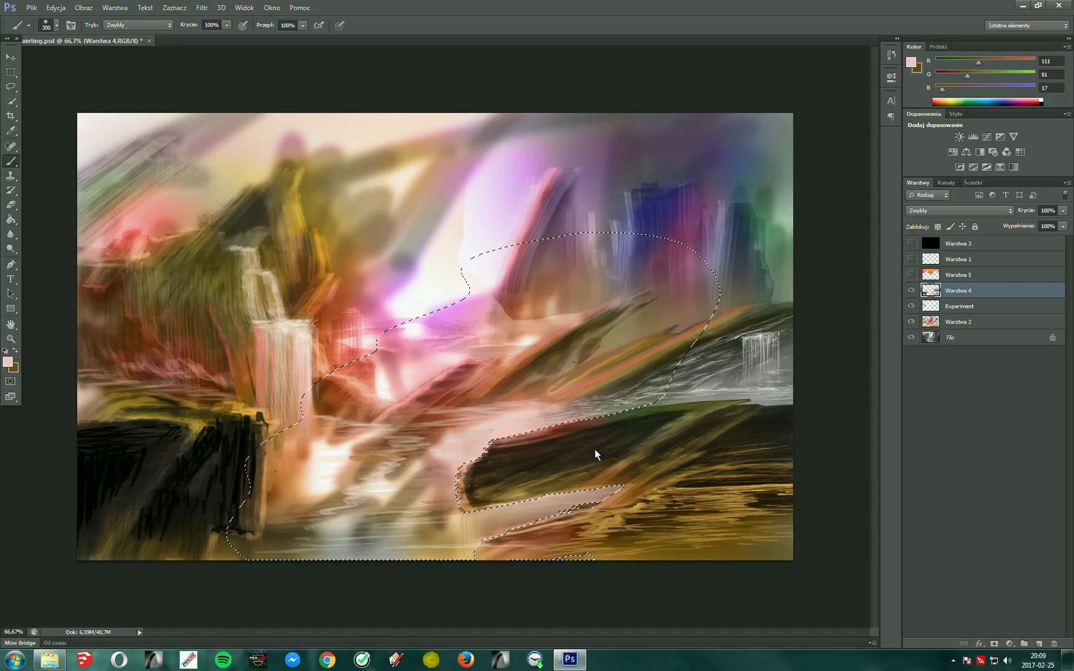
Deselect and set up a 100 px brown brush at 80% opacity
{"action": "key", "text": "m"}
{"action": "key", "text": "ctrl+d"}
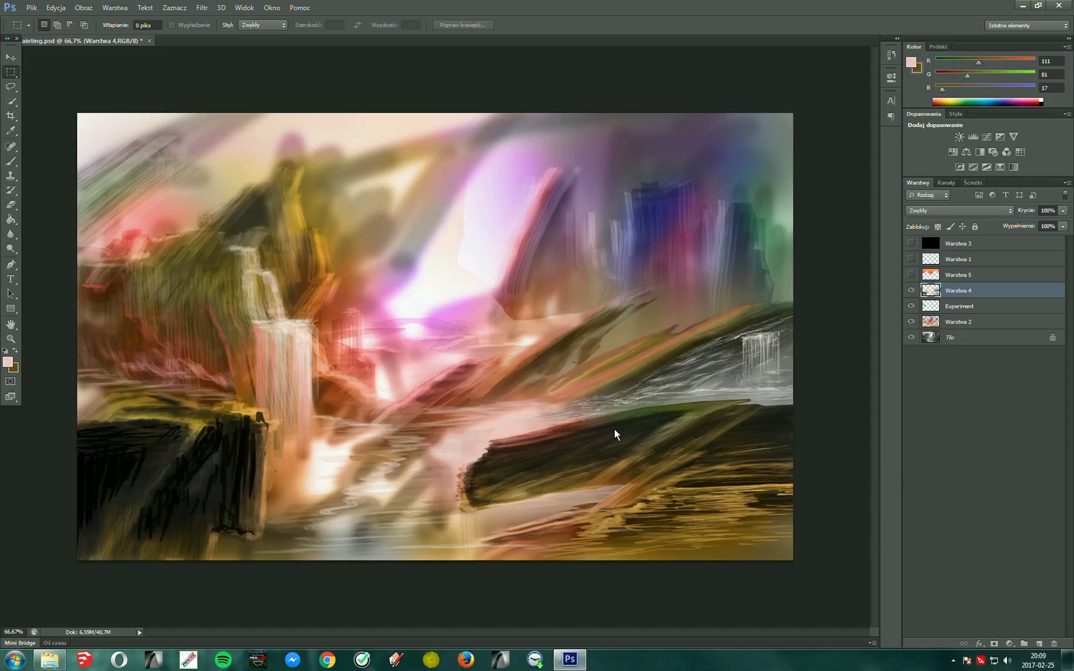
{"action": "key", "text": "b"}
{"action": "key", "text": "bracketleft"}
{"action": "key", "text": "bracketleft"}
{"action": "key", "text": "bracketleft"}
{"action": "key", "text": "bracketleft"}
{"action": "key", "text": "bracketleft"}
{"action": "key", "text": "bracketleft"}
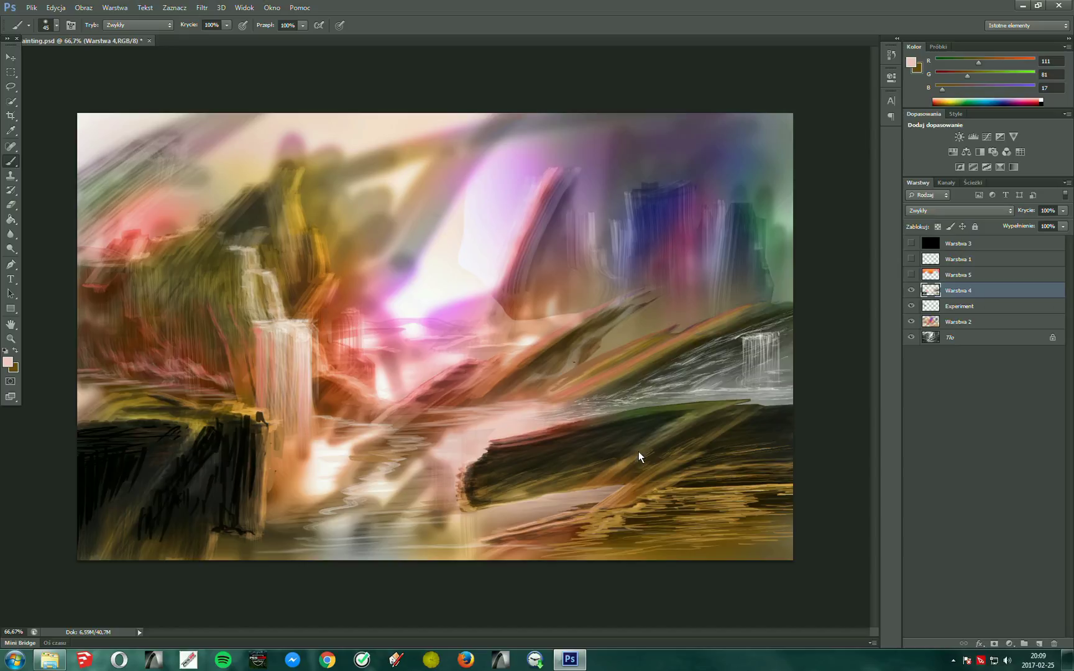
{"action": "key", "text": "x"}
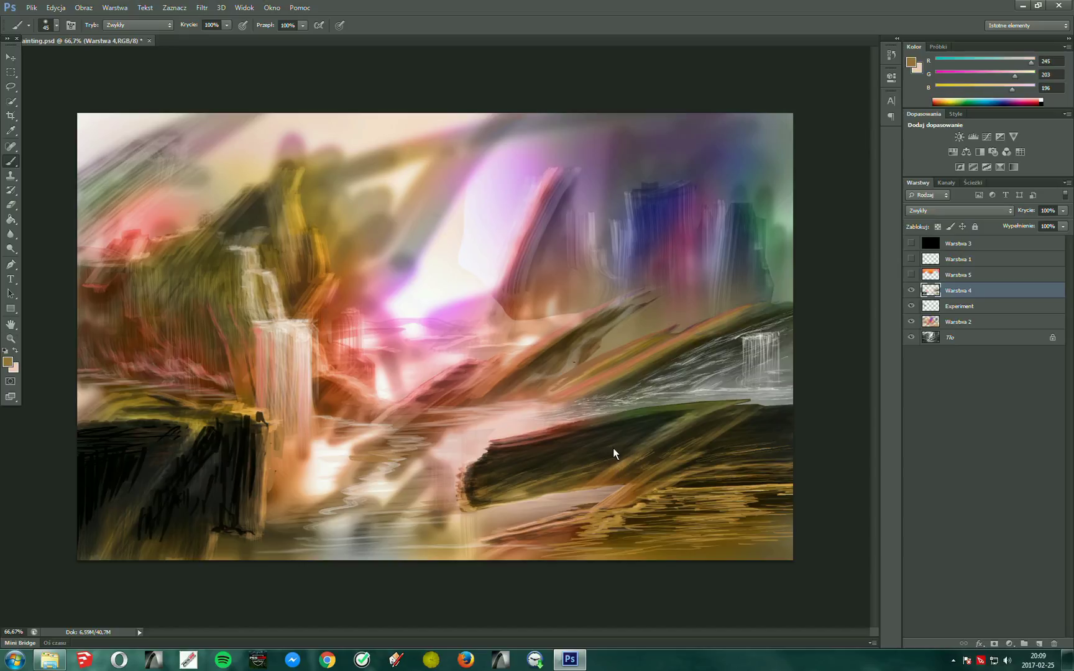
{"action": "key", "text": "8"}
{"action": "key", "text": "bracketright"}
Darken the lower-right ledge with a broad 175 px brown stroke, undoing a first attempt
{"action": "left_click_drag", "start_coordinate": [599, 458], "coordinate": [749, 397]}
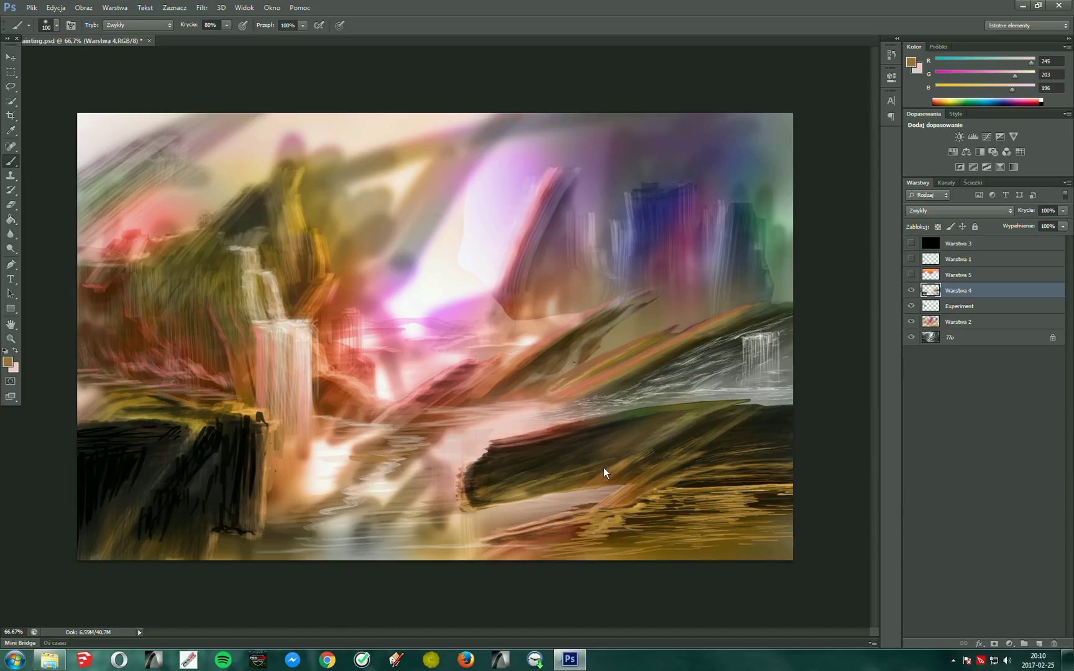
{"action": "key", "text": "ctrl+z"}
{"action": "key", "text": "bracketright"}
{"action": "key", "text": "bracketright"}
{"action": "key", "text": "bracketright"}
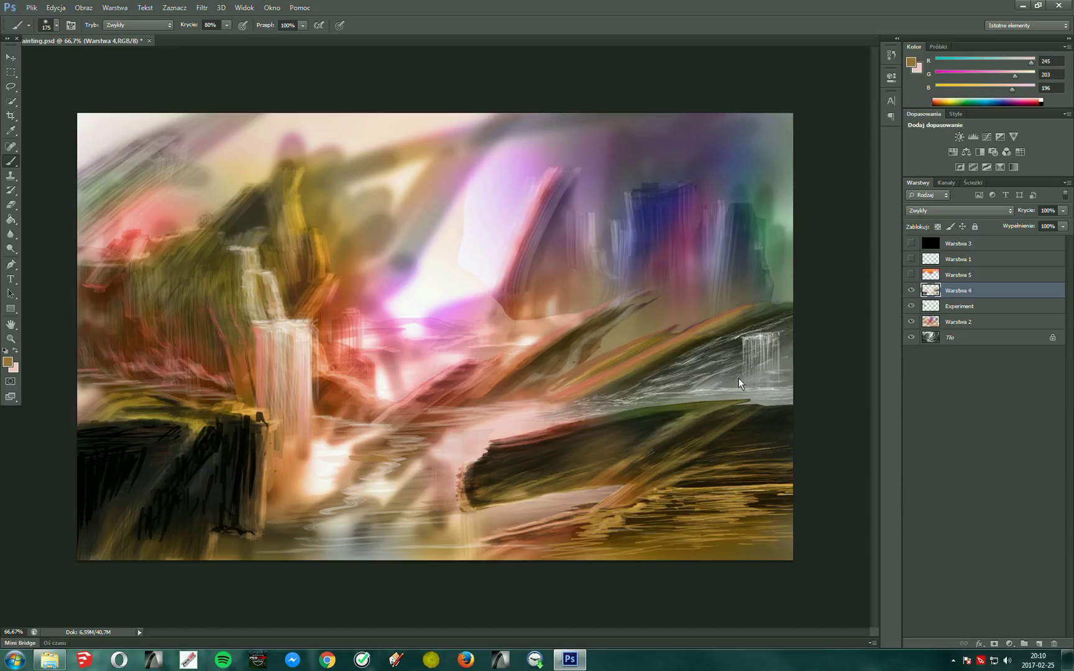
{"action": "left_click_drag", "start_coordinate": [673, 403], "coordinate": [598, 472]}
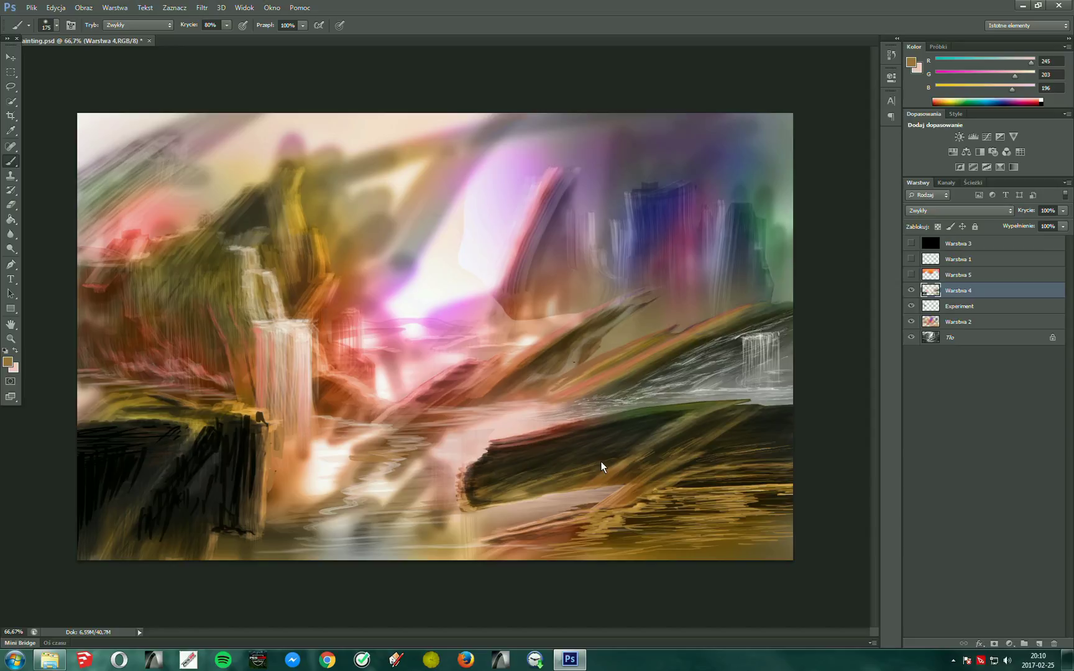
{"action": "key", "text": "bracketleft"}
{"action": "key", "text": "bracketleft"}
Sample a golden brown (159, 118, 64) from the painting as the painting colour
{"action": "left_click", "coordinate": [755, 487], "text": "alt"}
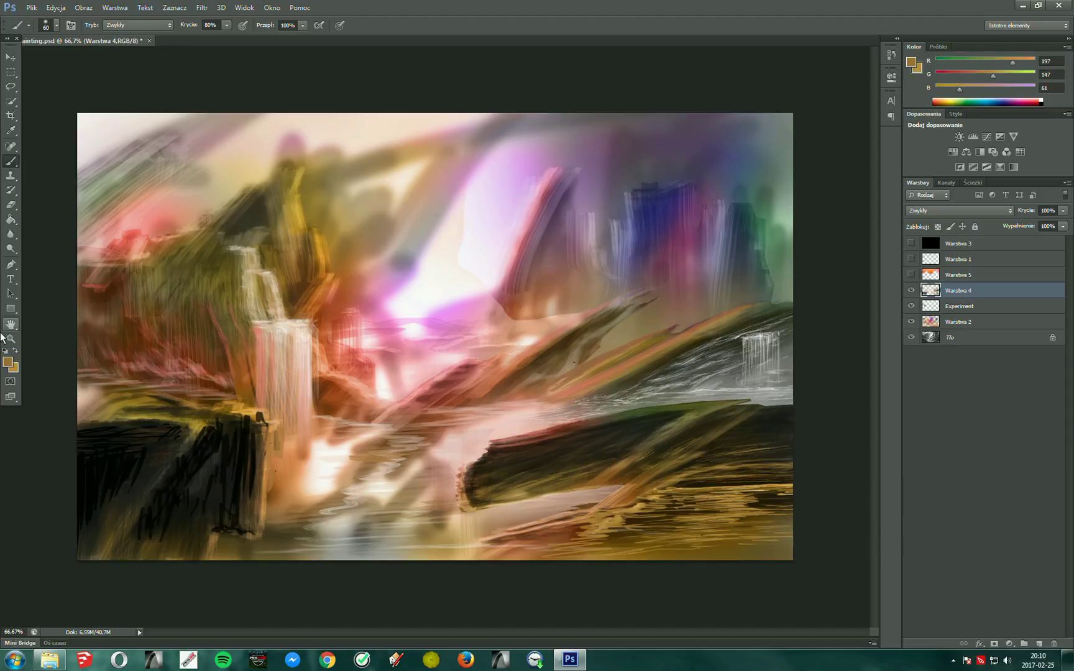
{"action": "left_click", "coordinate": [16, 351]}
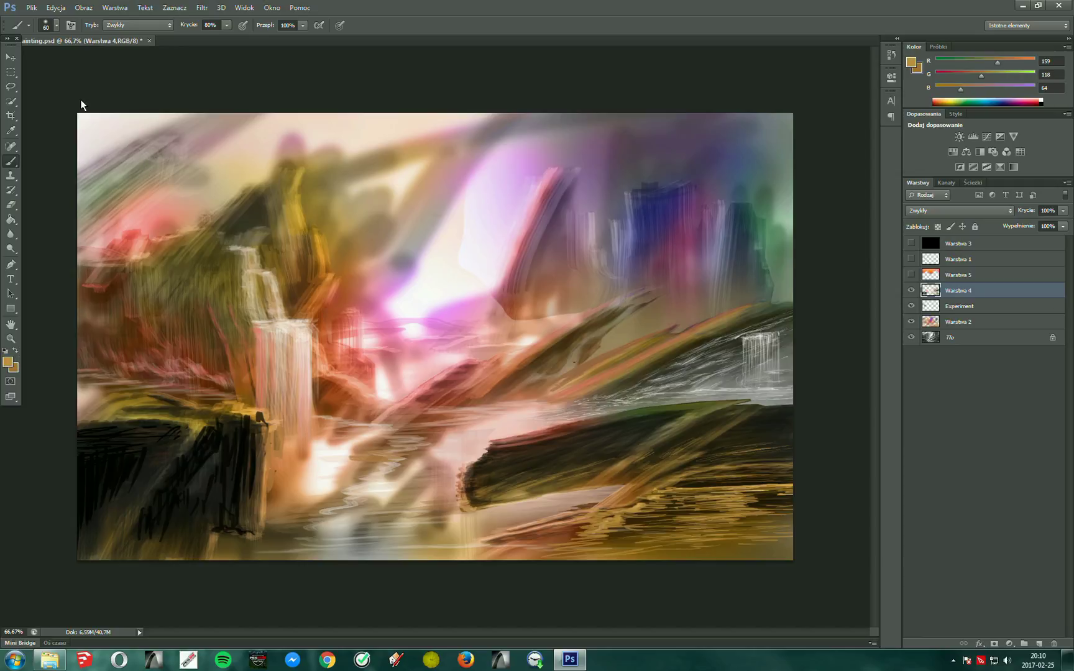
{"action": "left_click", "coordinate": [55, 26]}
{"action": "left_click", "coordinate": [385, 201]}
Choose the textured bristle brush 74 from the Brush Preset picker
{"action": "left_click", "coordinate": [56, 25]}
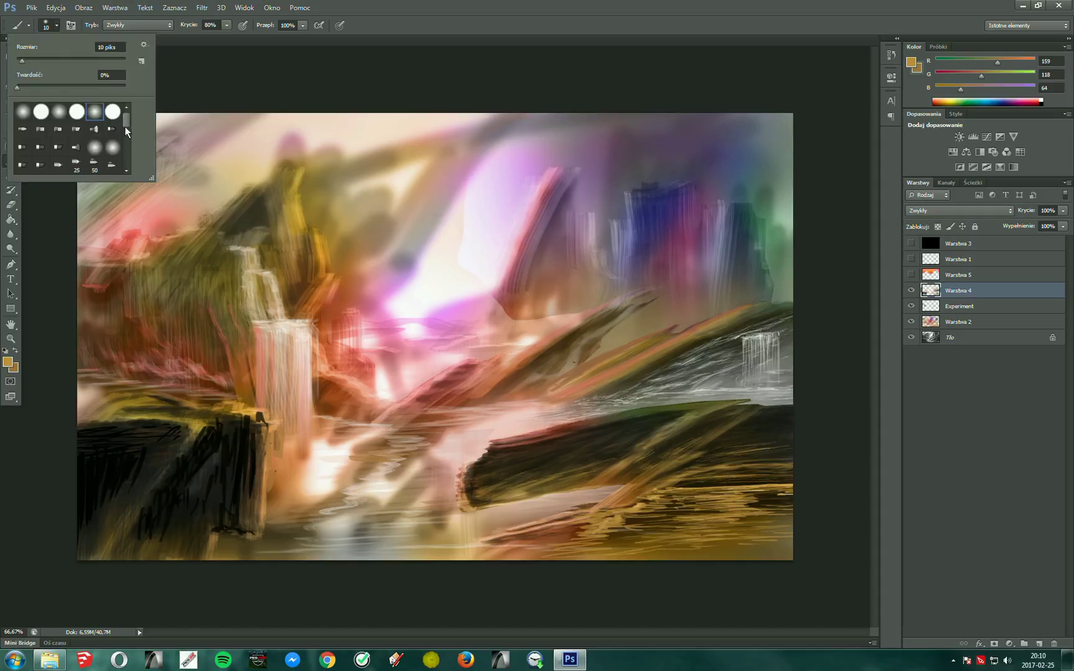
{"action": "scroll", "coordinate": [124, 131], "scroll_direction": "down", "scroll_amount": 3}
{"action": "scroll", "coordinate": [126, 143], "scroll_direction": "down", "scroll_amount": 3}
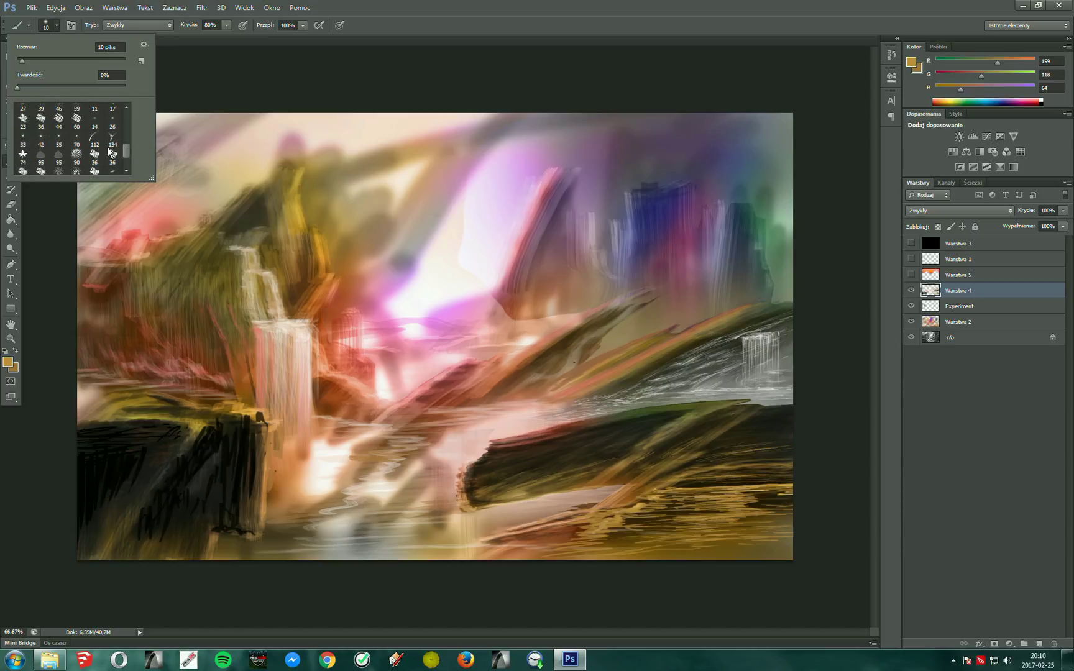
{"action": "left_click", "coordinate": [23, 170]}
{"action": "scroll", "coordinate": [127, 153], "scroll_direction": "down", "scroll_amount": 1}
{"action": "scroll", "coordinate": [127, 155], "scroll_direction": "down", "scroll_amount": 1}
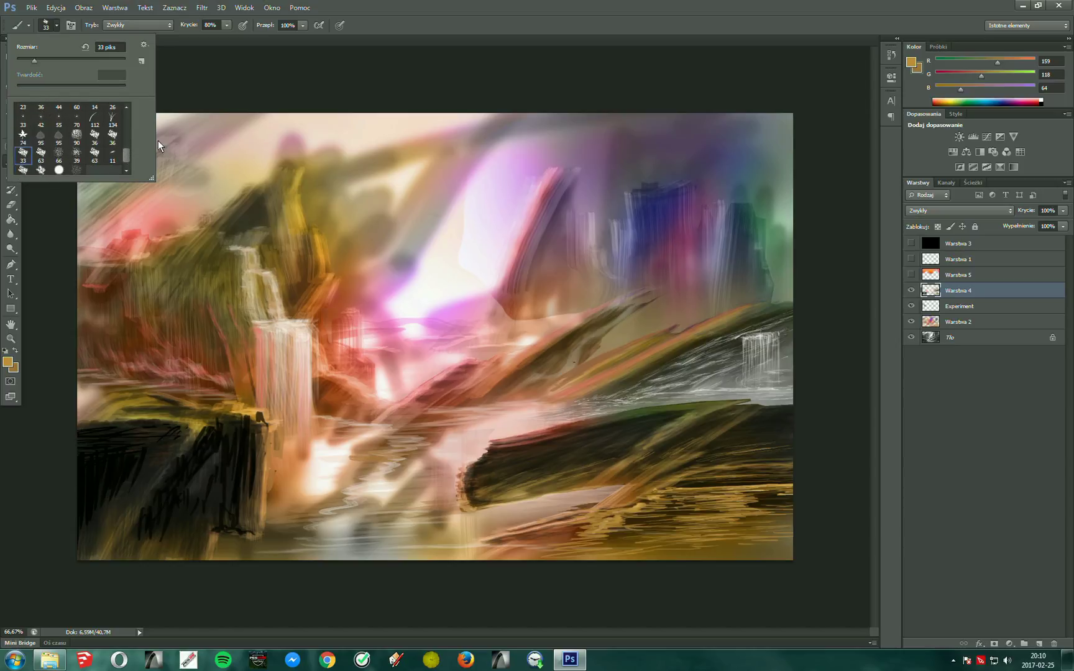
{"action": "left_click", "coordinate": [288, 99]}
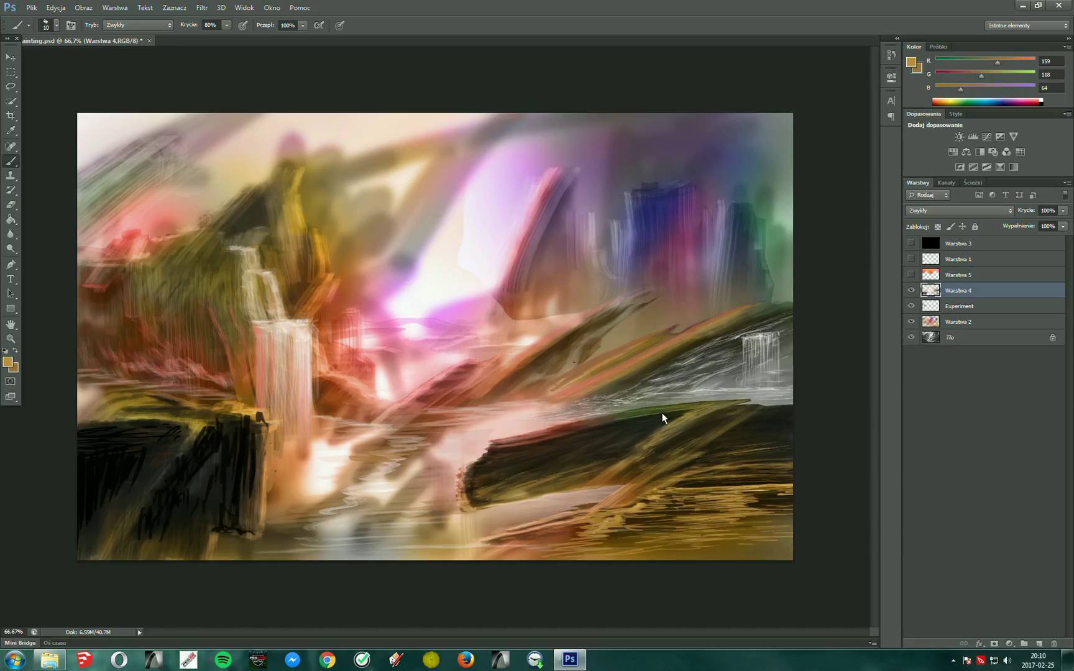
Hide all panels and zoom in close on the right-hand waterfall and its cliff
{"action": "key", "text": "Tab"}
{"action": "key", "text": "ctrl+plus"}
{"action": "key", "text": "ctrl+plus"}
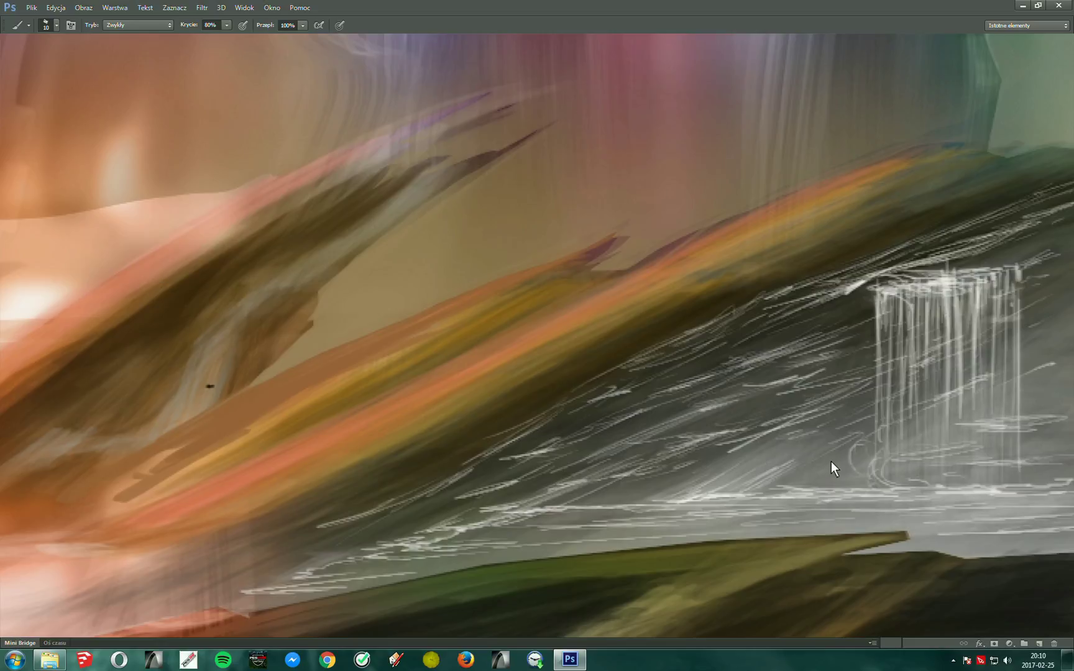